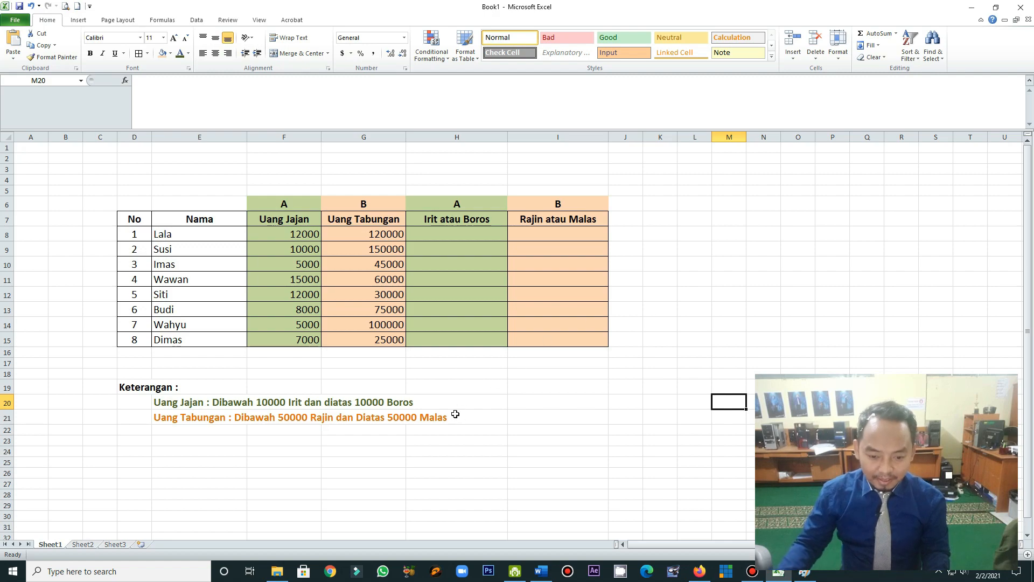
Examine the No, Nama, Uang Jajan, Uang Tabungan and Irit atau Boros columns of the table
{"action": "left_click_drag", "start_coordinate": [136, 235], "coordinate": [138, 310]}
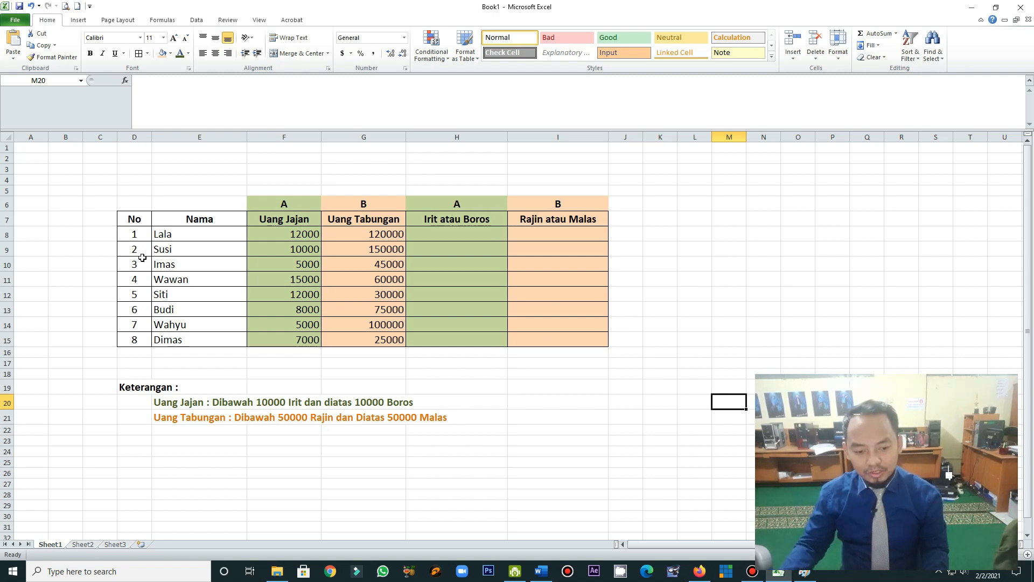
{"action": "left_click_drag", "start_coordinate": [218, 173], "coordinate": [218, 269]}
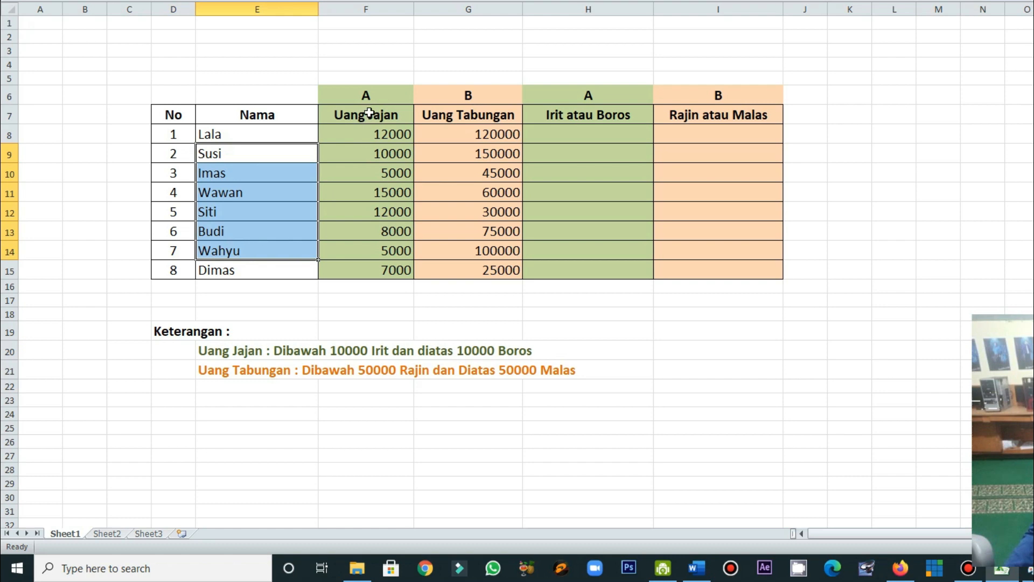
{"action": "left_click_drag", "start_coordinate": [369, 113], "coordinate": [361, 268]}
{"action": "left_click_drag", "start_coordinate": [492, 102], "coordinate": [500, 269]}
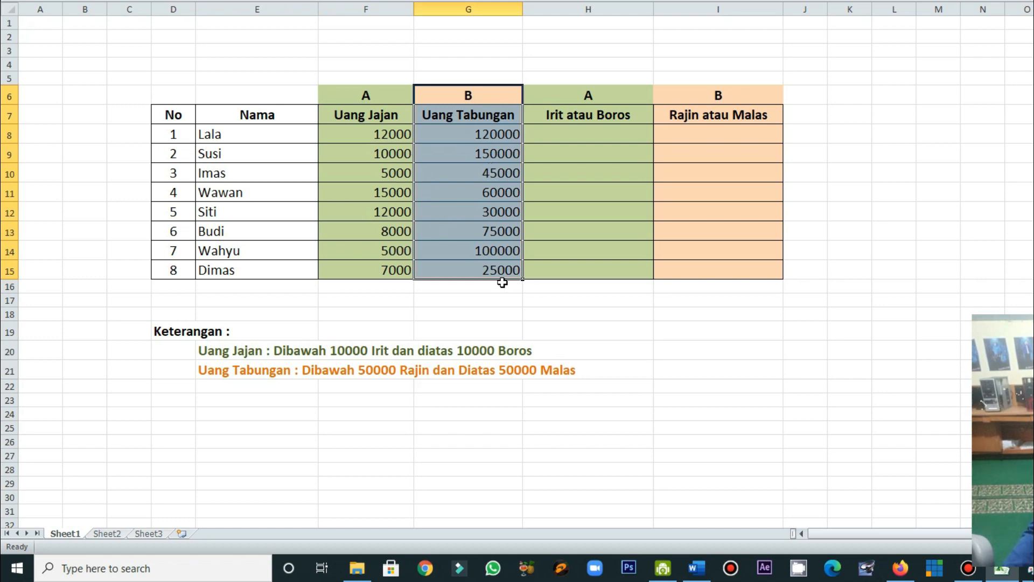
{"action": "left_click", "coordinate": [611, 169]}
{"action": "left_click_drag", "start_coordinate": [605, 134], "coordinate": [602, 261]}
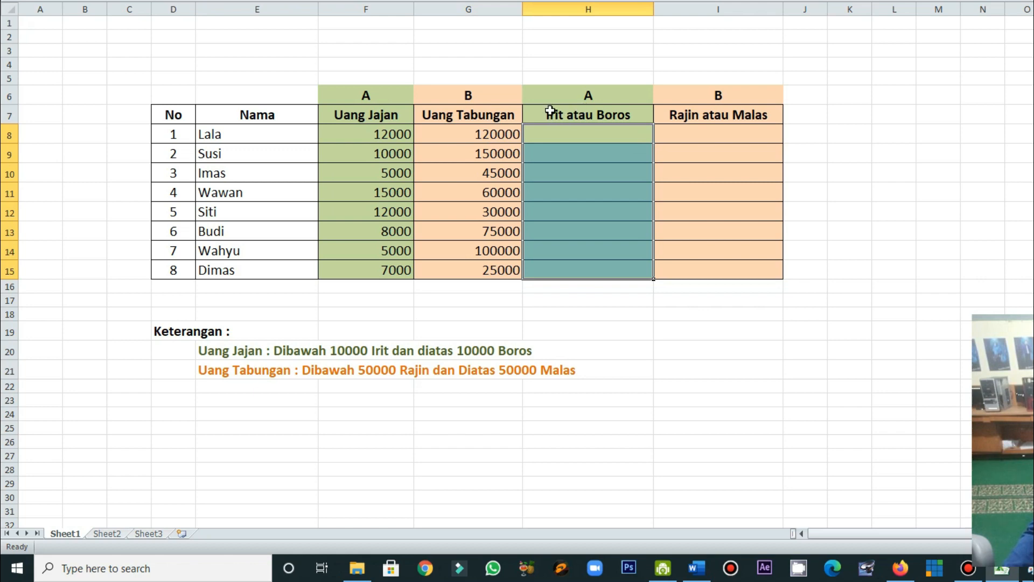
{"action": "left_click", "coordinate": [575, 149]}
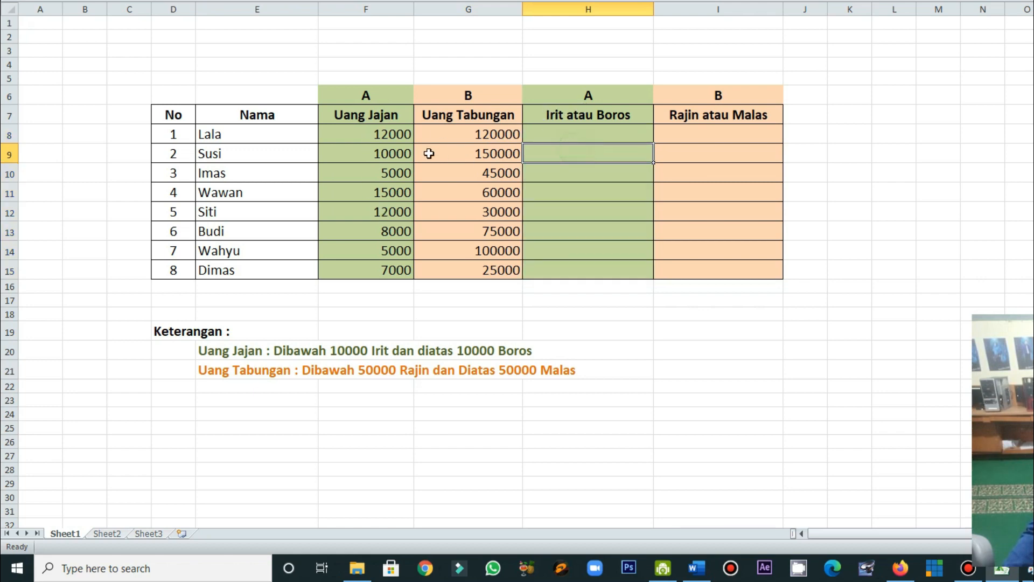
{"action": "left_click", "coordinate": [601, 134]}
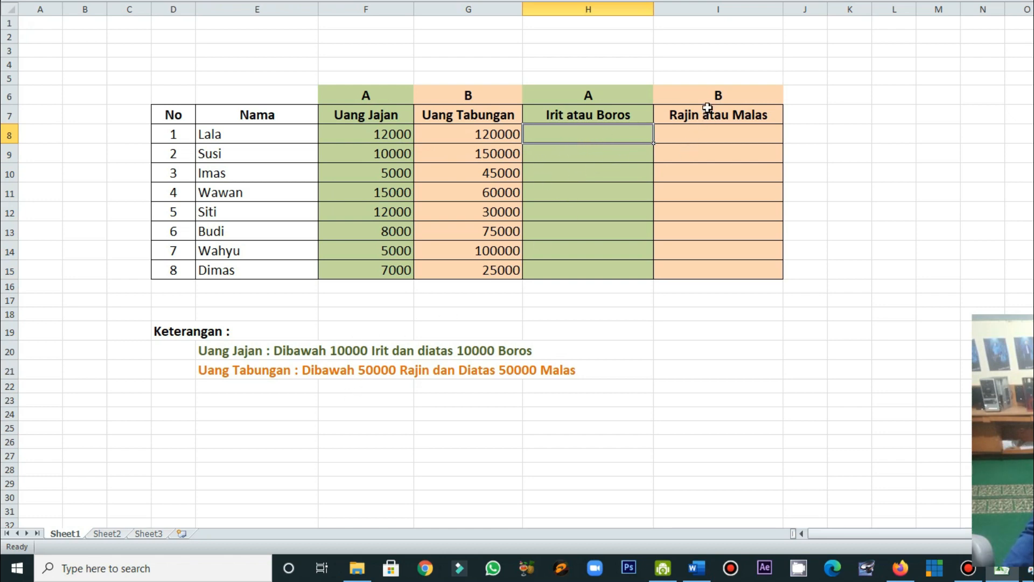
Compare Uang Tabungan with Rajin atau Malas and Uang Jajan with Irit atau Boros, and check the Keterangan rules
{"action": "left_click_drag", "start_coordinate": [715, 101], "coordinate": [706, 274]}
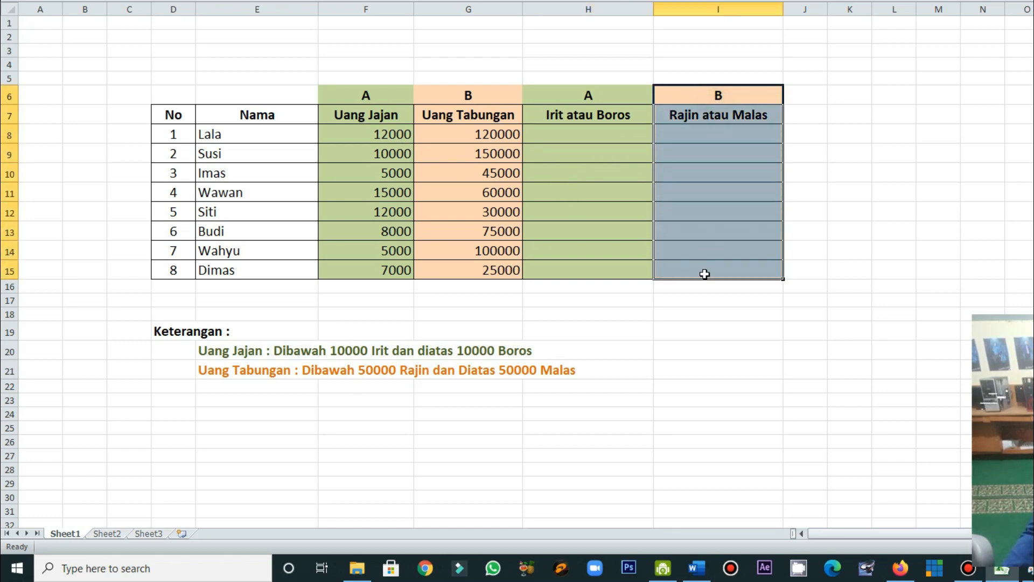
{"action": "left_click_drag", "start_coordinate": [488, 101], "coordinate": [473, 270]}
{"action": "left_click_drag", "start_coordinate": [720, 96], "coordinate": [698, 274]}
{"action": "left_click", "coordinate": [662, 345]}
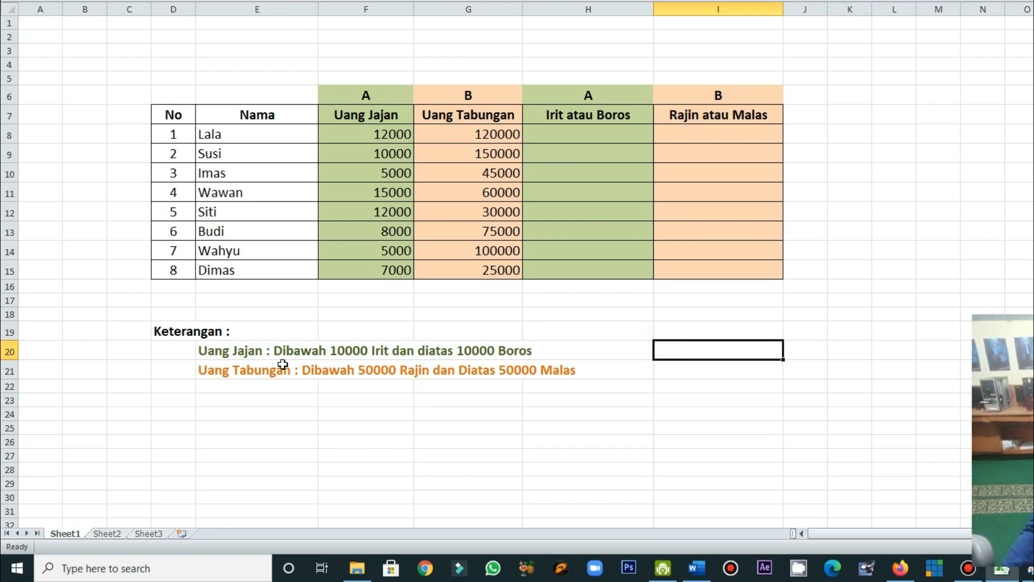
{"action": "left_click_drag", "start_coordinate": [372, 135], "coordinate": [367, 228]}
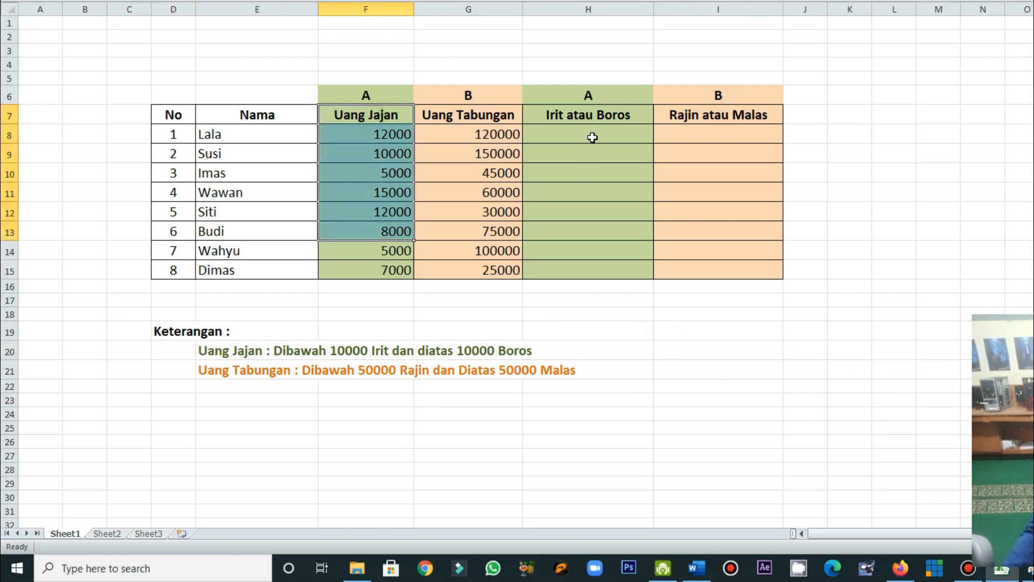
{"action": "left_click_drag", "start_coordinate": [594, 136], "coordinate": [587, 235]}
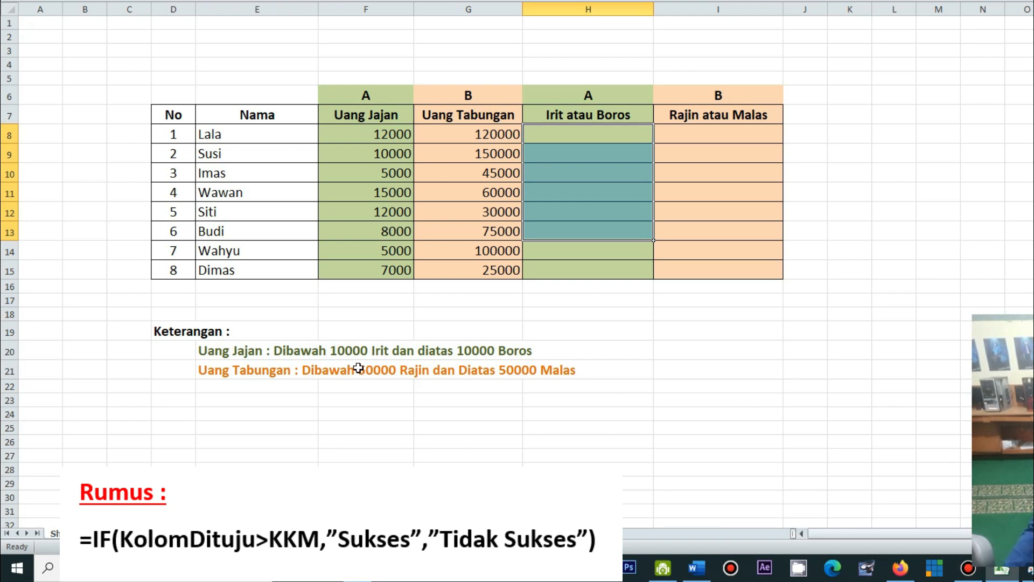
{"action": "left_click", "coordinate": [338, 352]}
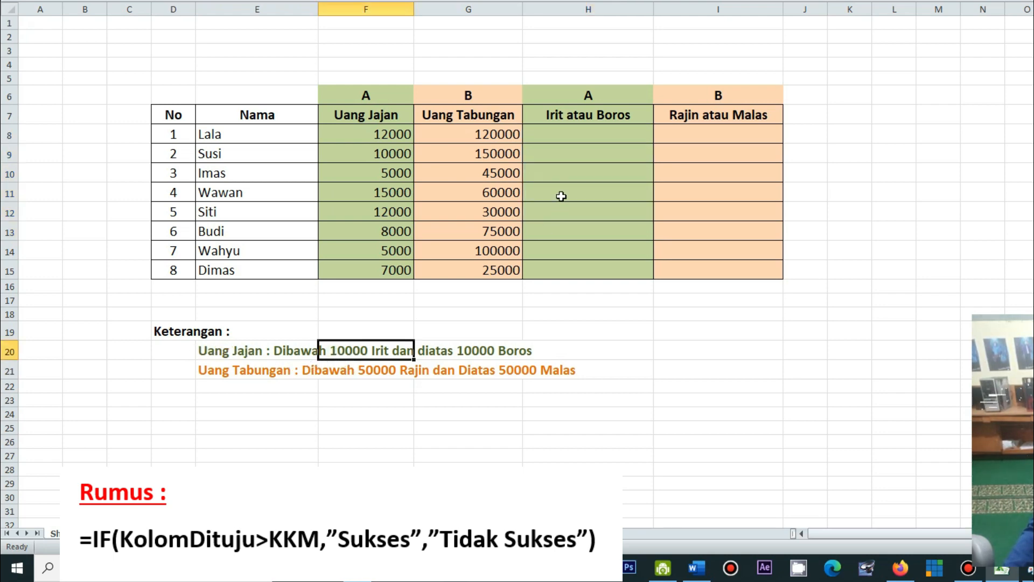
Enter the formula =IF(F8>10000,"Boros","Irit") in cell H8 for the first row's Irit atau Boros result
{"action": "left_click", "coordinate": [554, 135]}
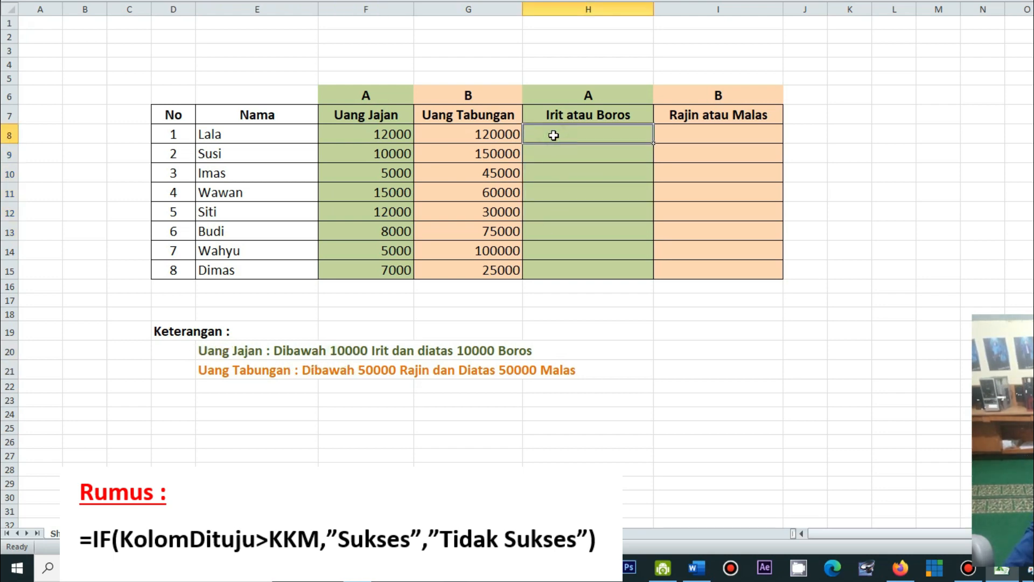
{"action": "type", "text": "="}
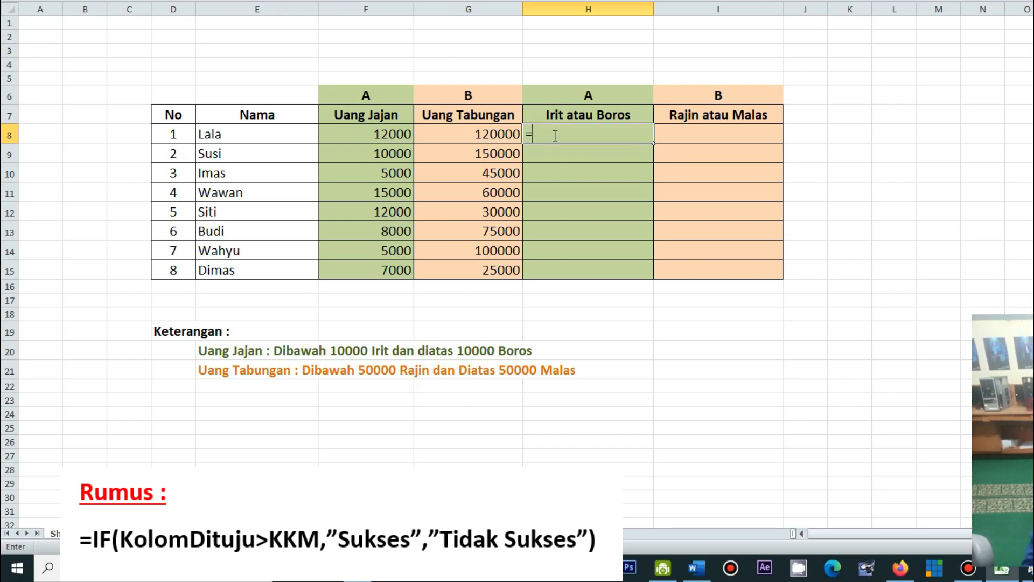
{"action": "type", "text": "IF("}
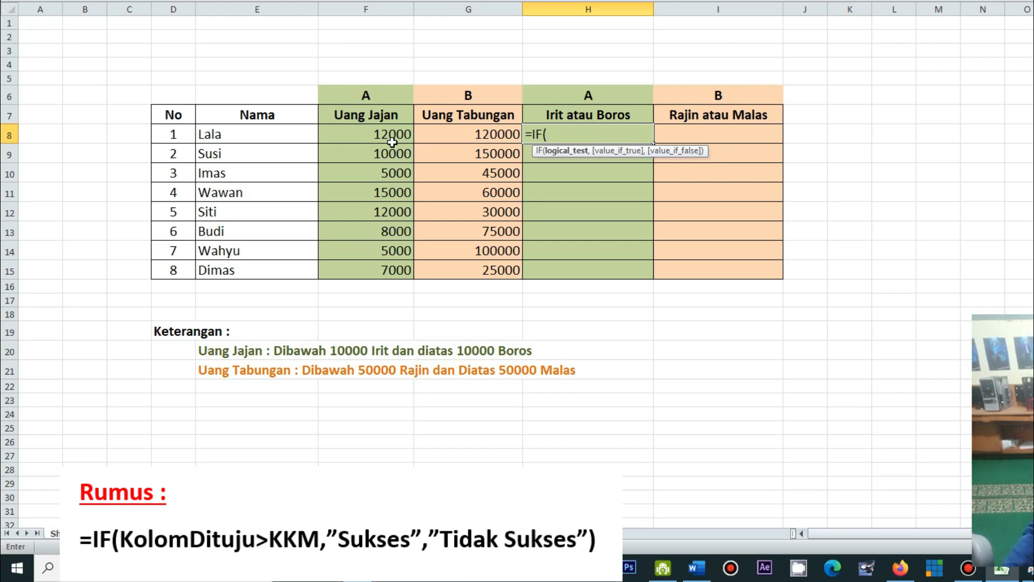
{"action": "left_click", "coordinate": [360, 137]}
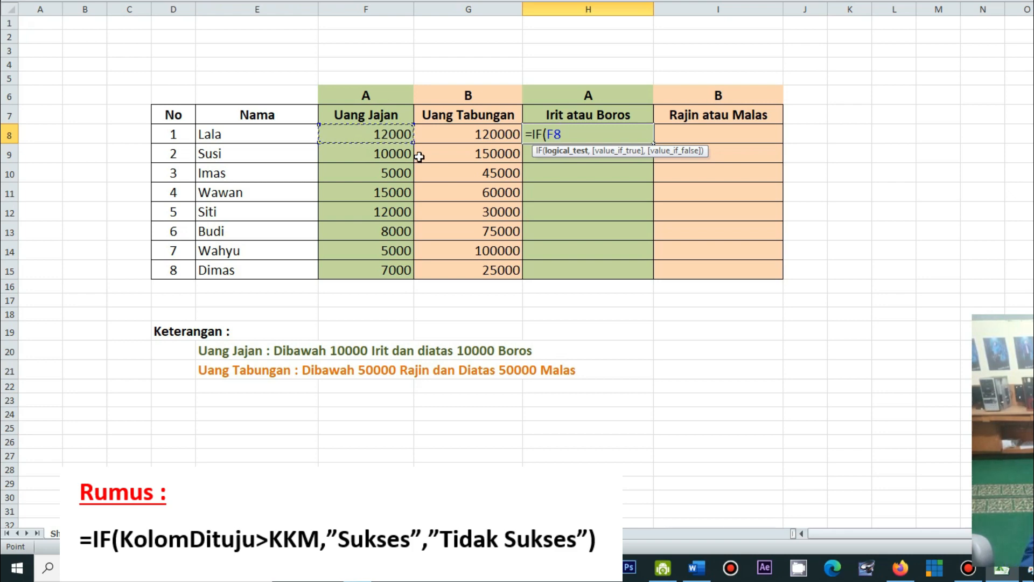
{"action": "type", "text": ">10000,"}
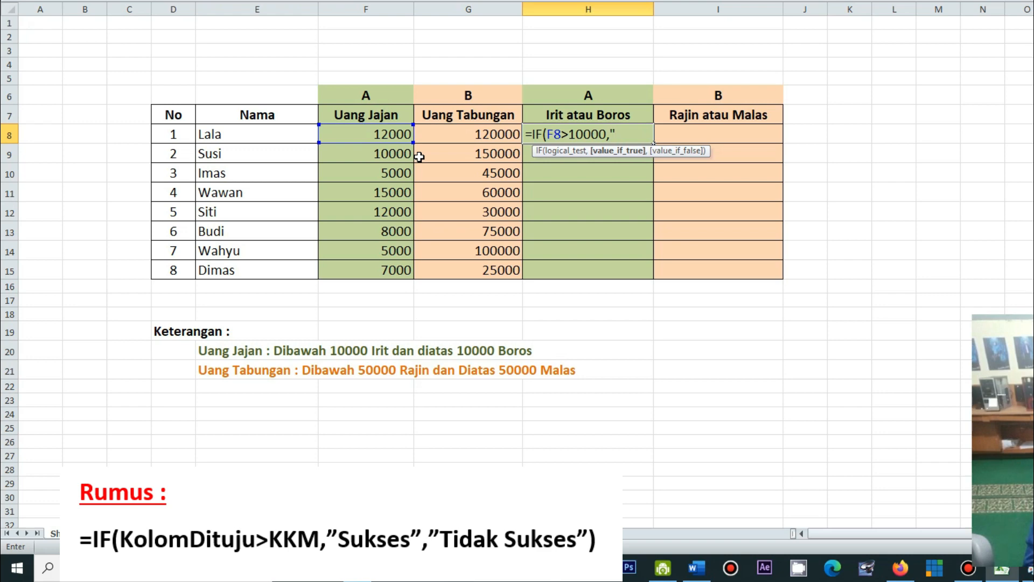
{"action": "type", "text": "\"b"}
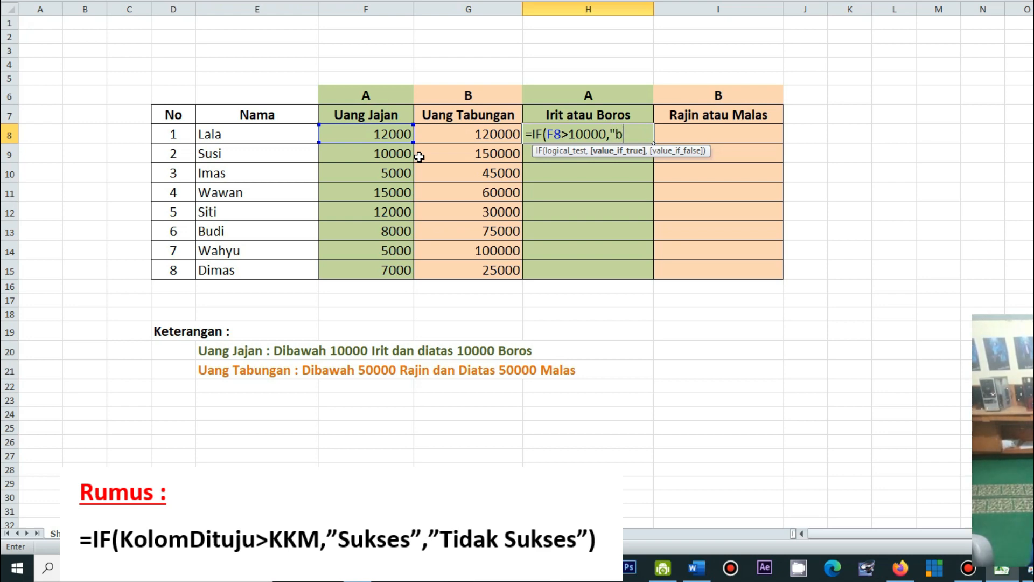
{"action": "type", "text": "OROS"}
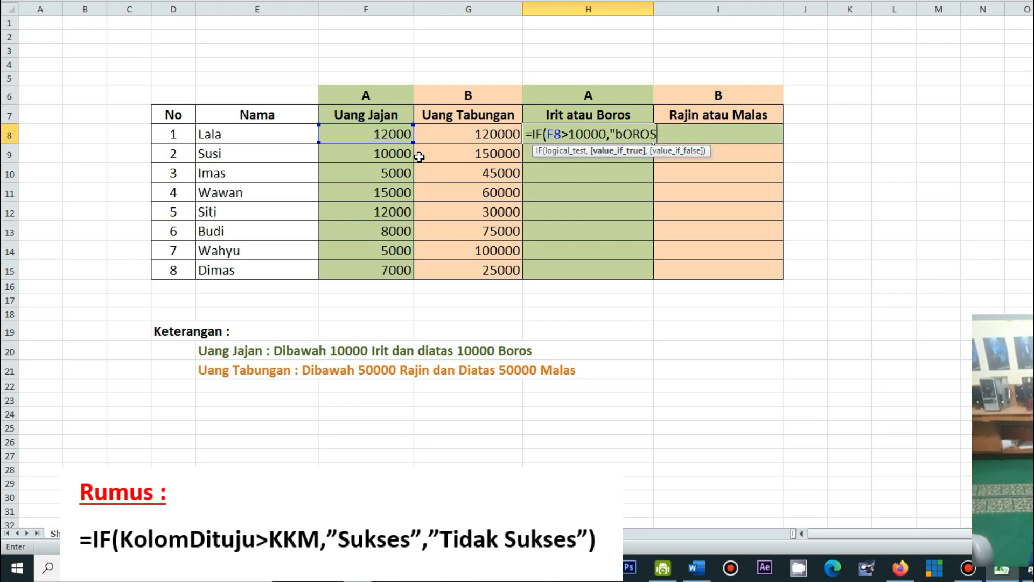
{"action": "type", "text": " \""}
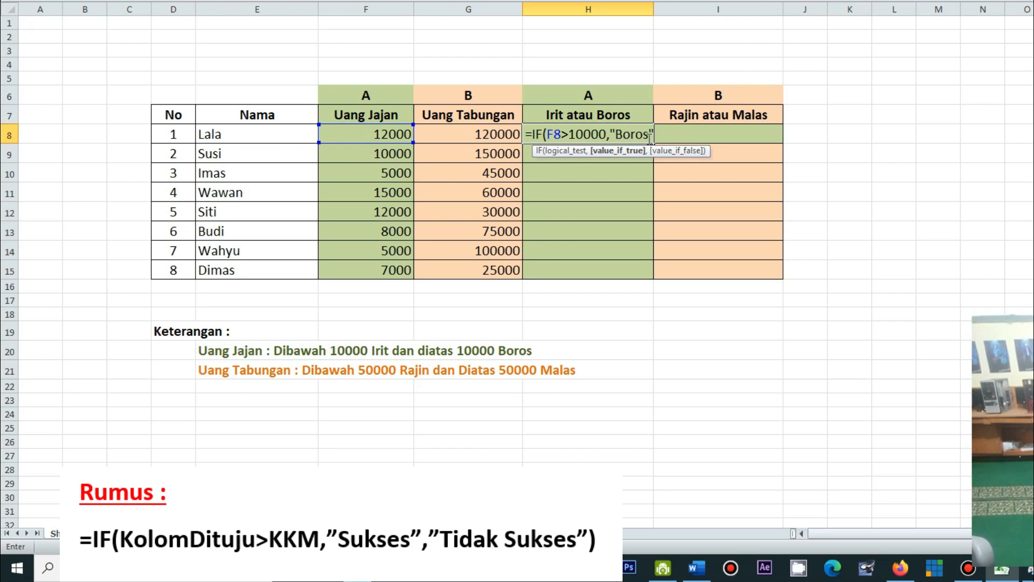
{"action": "type", "text": ","}
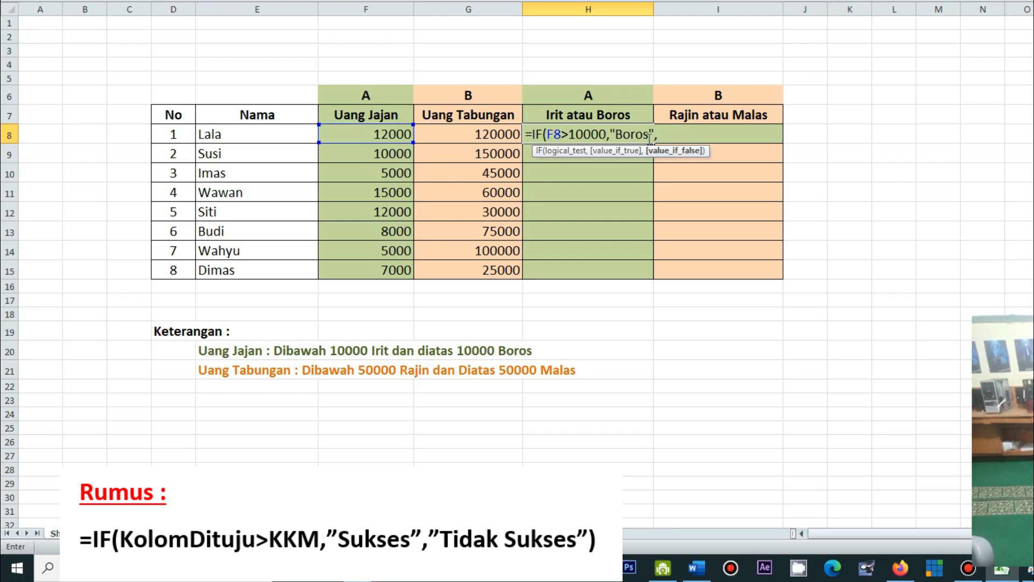
{"action": "type", "text": "\"Irit"}
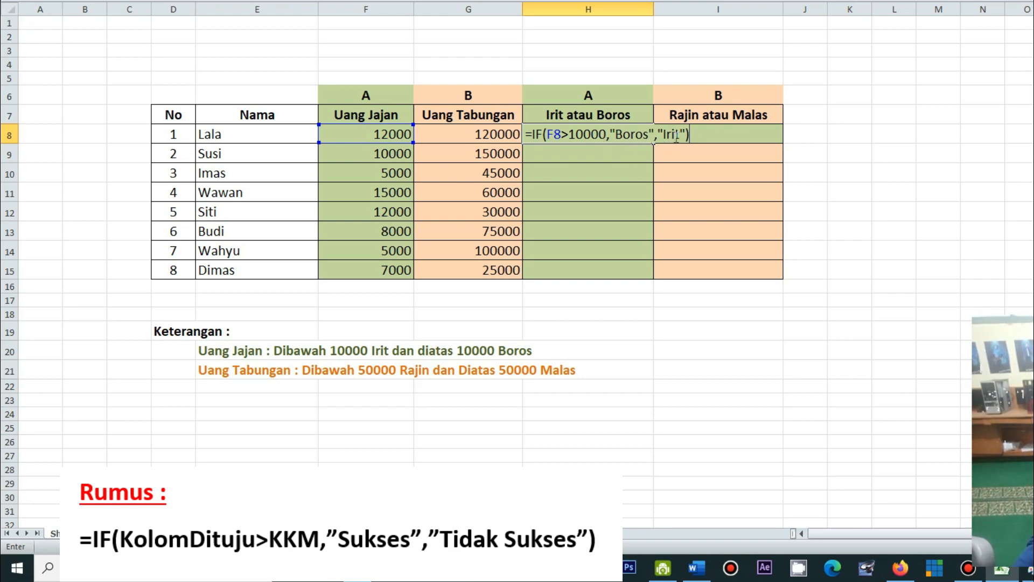
{"action": "key", "text": "Return"}
Try the < operator in the H8 formula's condition and restore the > operator
{"action": "left_click", "coordinate": [563, 130]}
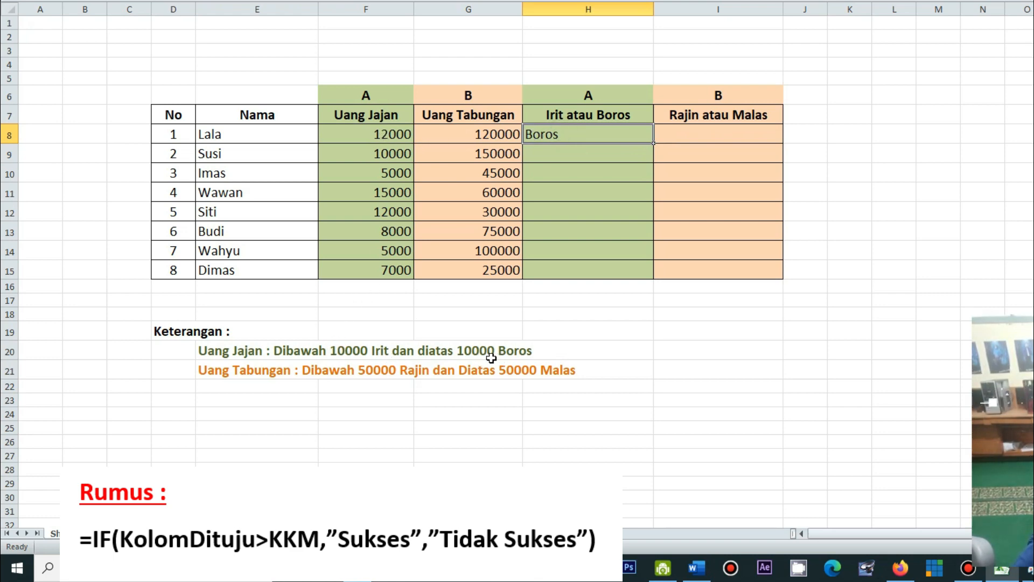
{"action": "double_click", "coordinate": [546, 136]}
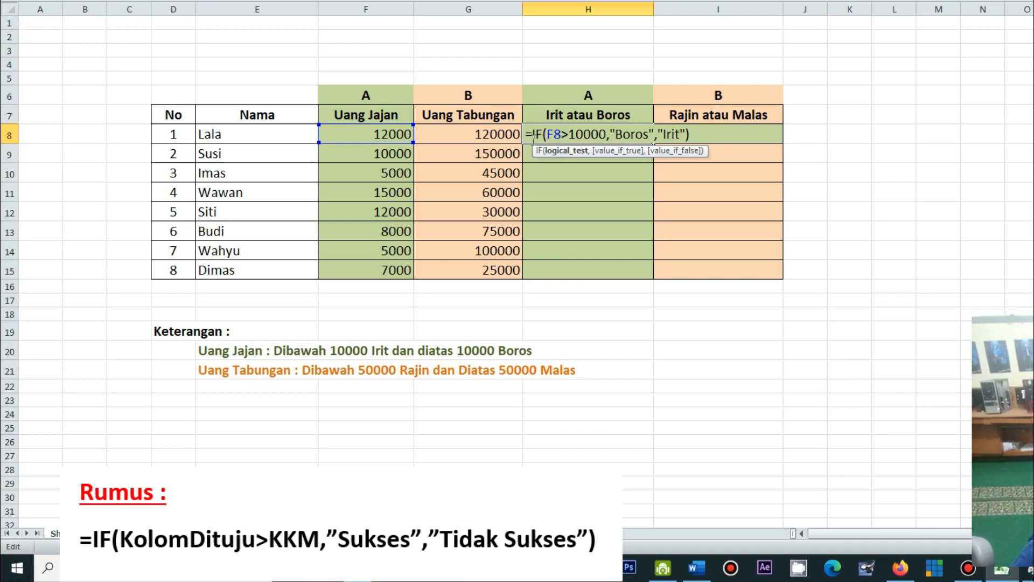
{"action": "left_click_drag", "start_coordinate": [562, 135], "coordinate": [566, 134]}
{"action": "type", "text": "<"}
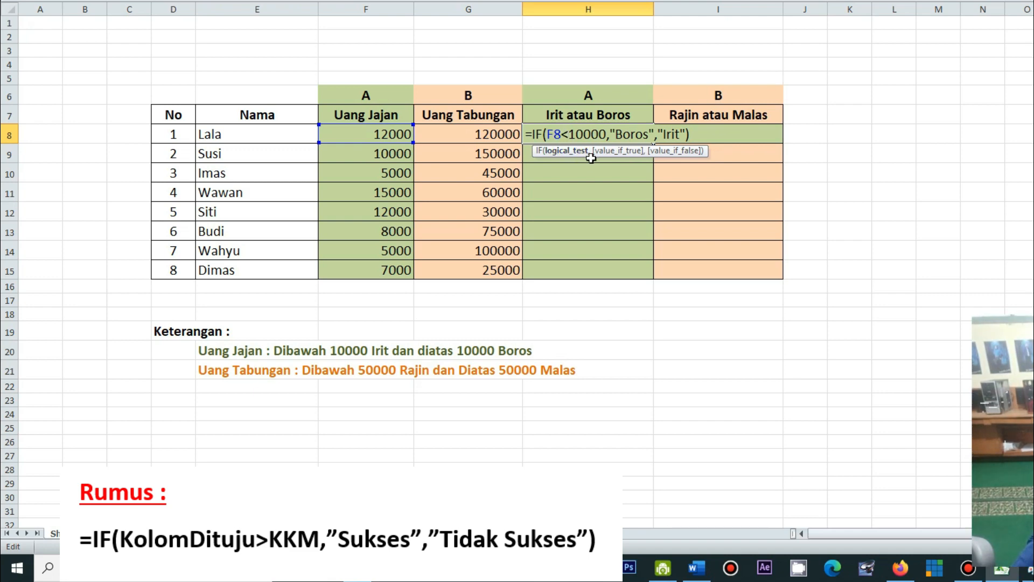
{"action": "key", "text": "BackSpace"}
{"action": "type", "text": ">"}
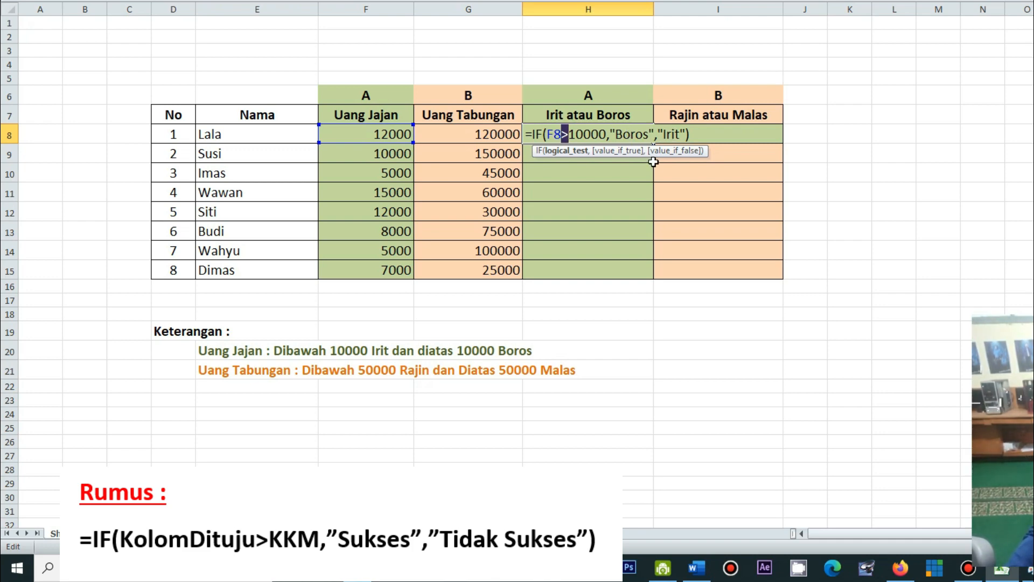
{"action": "left_click", "coordinate": [695, 132]}
{"action": "key", "text": "Return"}
Inspect the comparison operator in the H8 formula without changing it
{"action": "left_click", "coordinate": [570, 132]}
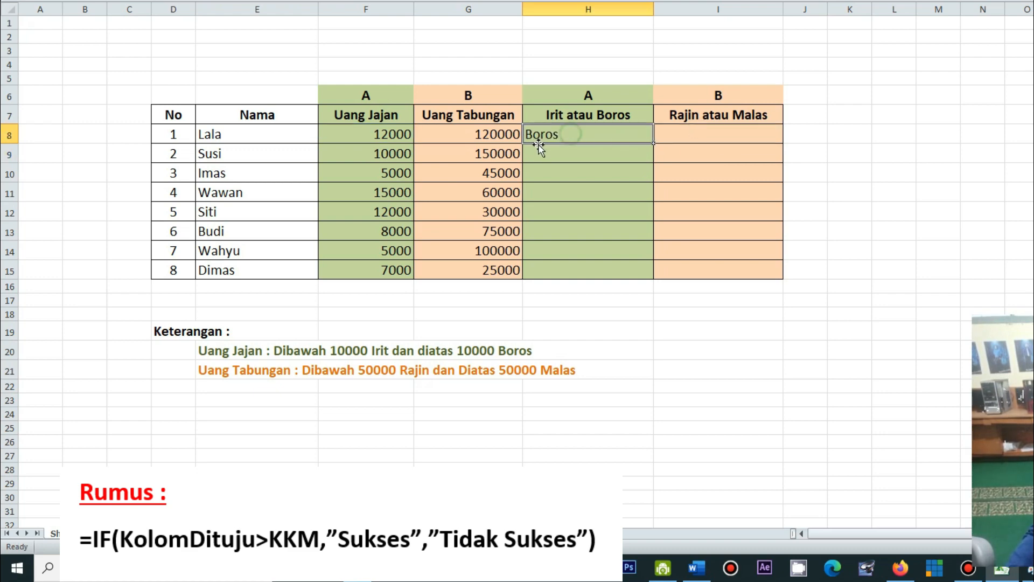
{"action": "double_click", "coordinate": [553, 135]}
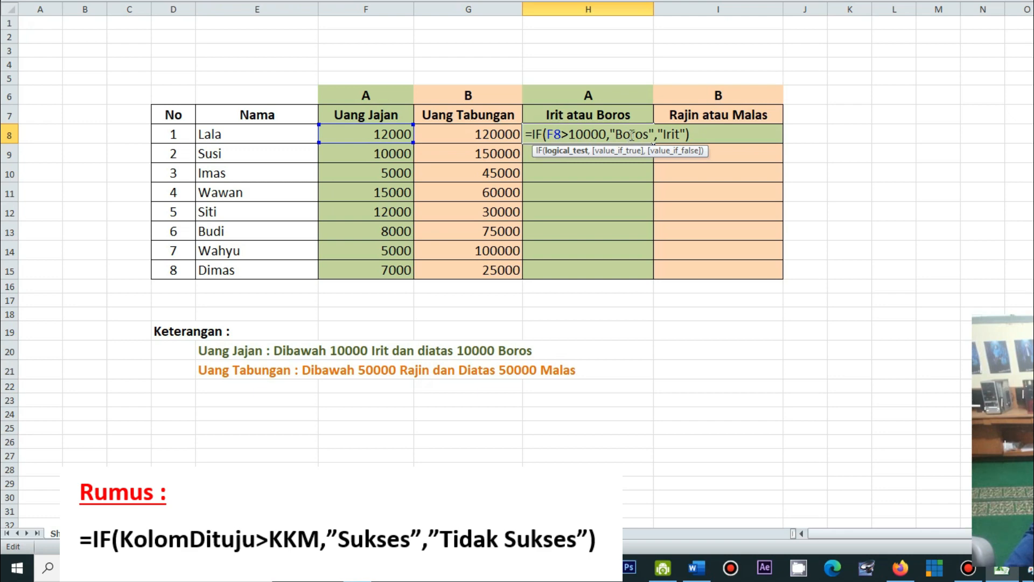
{"action": "left_click_drag", "start_coordinate": [569, 134], "coordinate": [561, 135]}
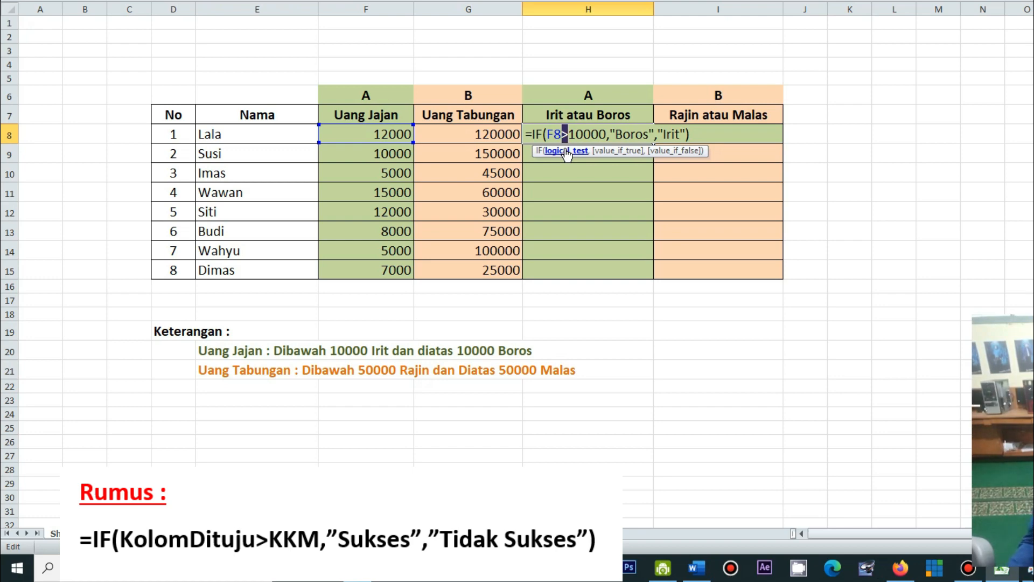
{"action": "left_click", "coordinate": [694, 137]}
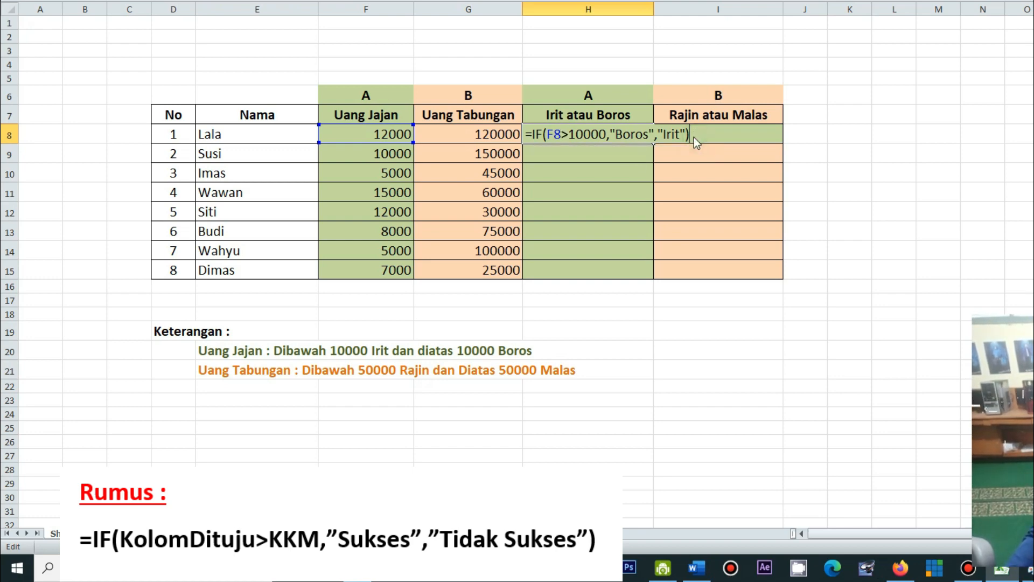
{"action": "key", "text": "Return"}
{"action": "left_click", "coordinate": [562, 136]}
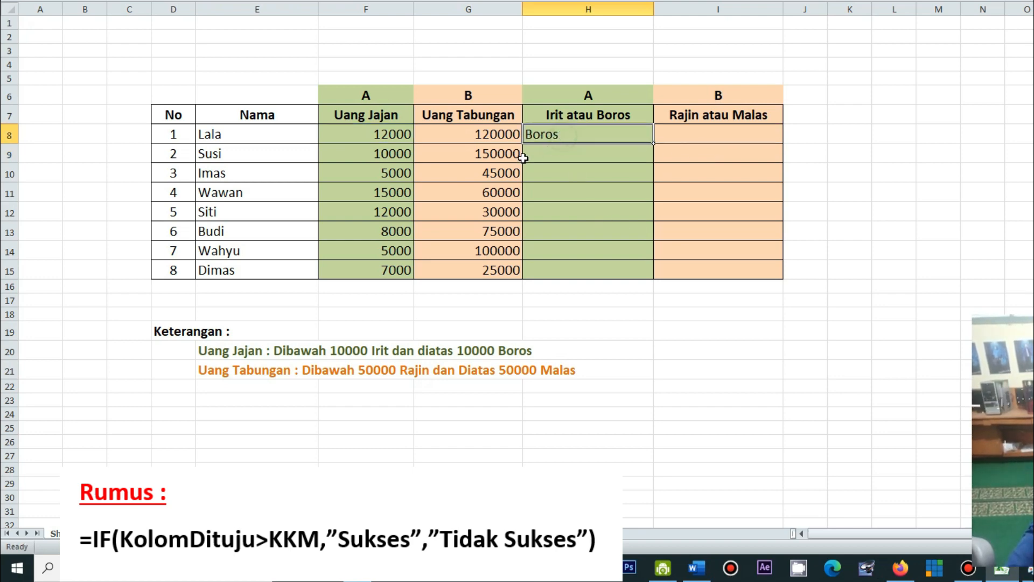
Enter the formula =IF(F9>10000,"Boros","Irit") in cell H9 for the second row's Irit atau Boros result
{"action": "left_click", "coordinate": [548, 156]}
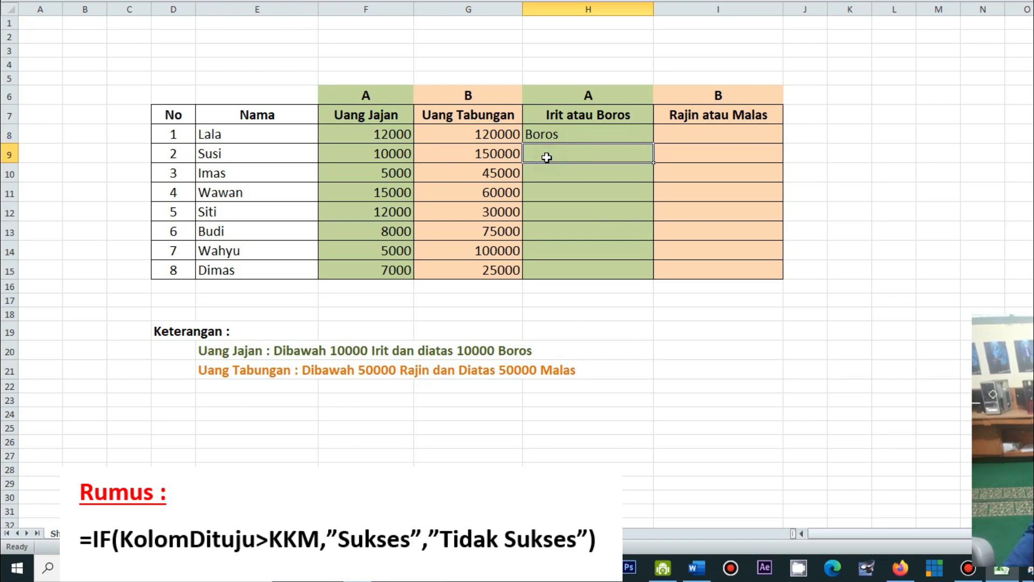
{"action": "left_click", "coordinate": [561, 136]}
{"action": "left_click", "coordinate": [562, 156]}
{"action": "type", "text": "=if"}
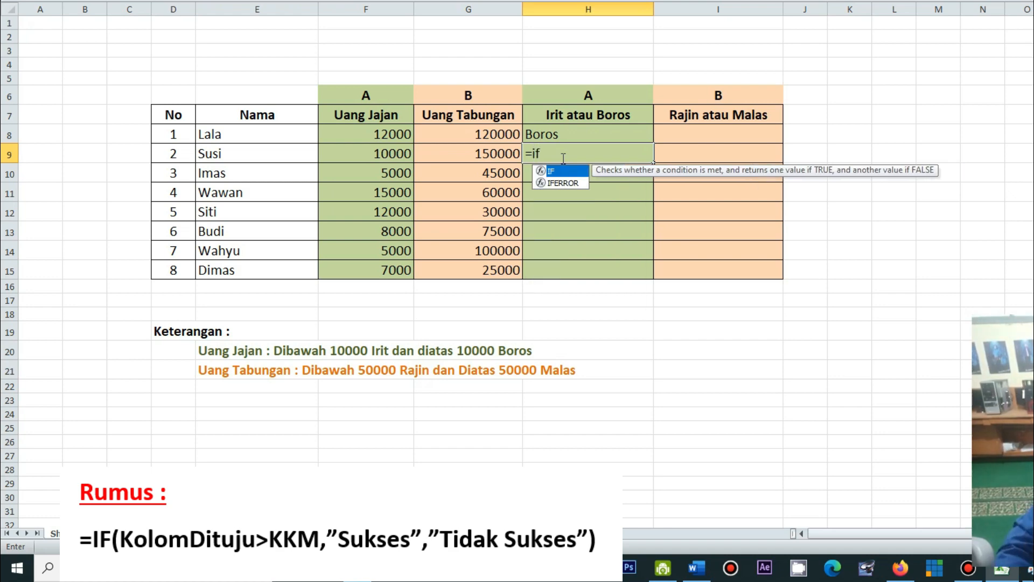
{"action": "type", "text": "("}
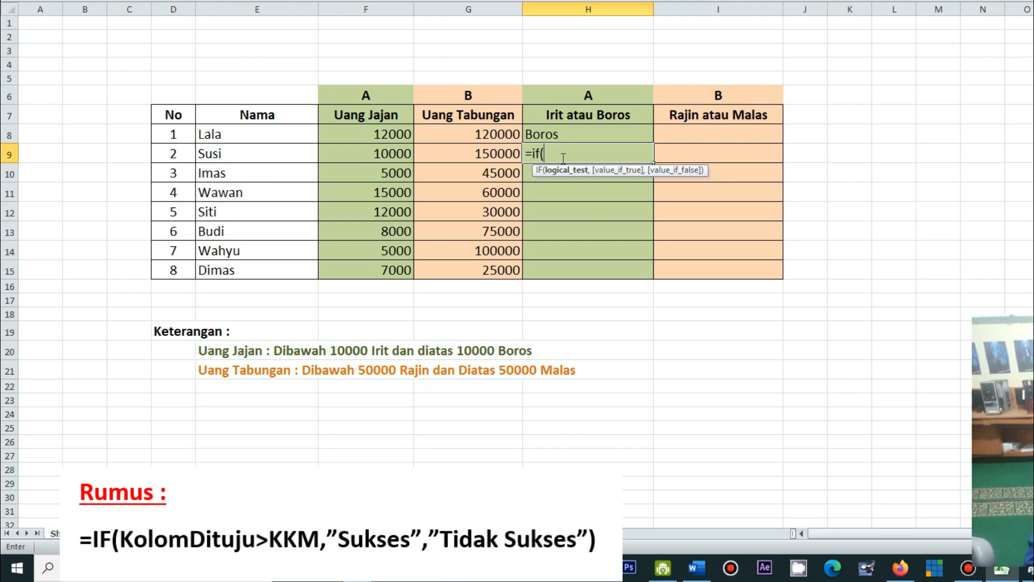
{"action": "type", "text": "f9>10000"}
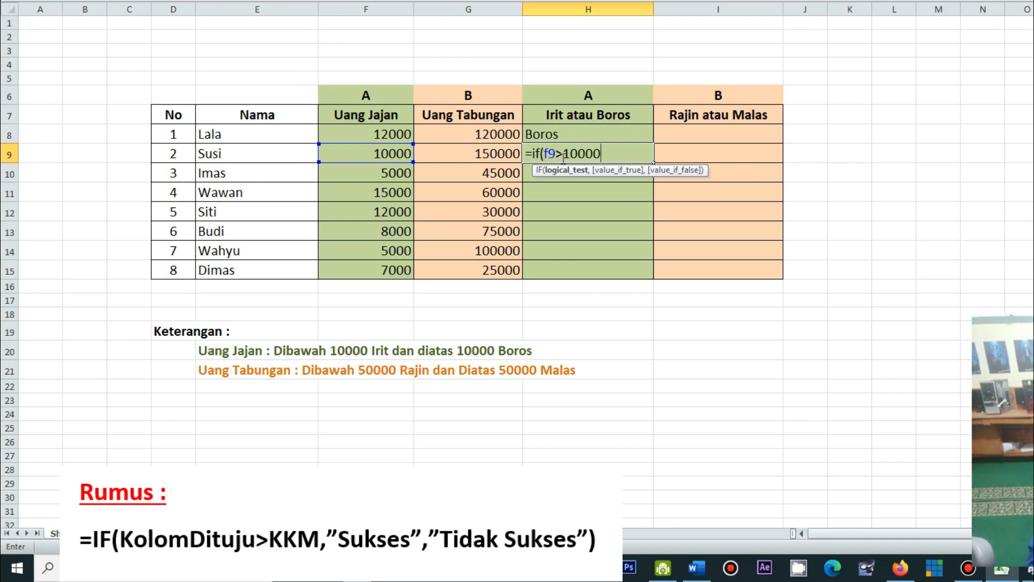
{"action": "type", "text": ",\""}
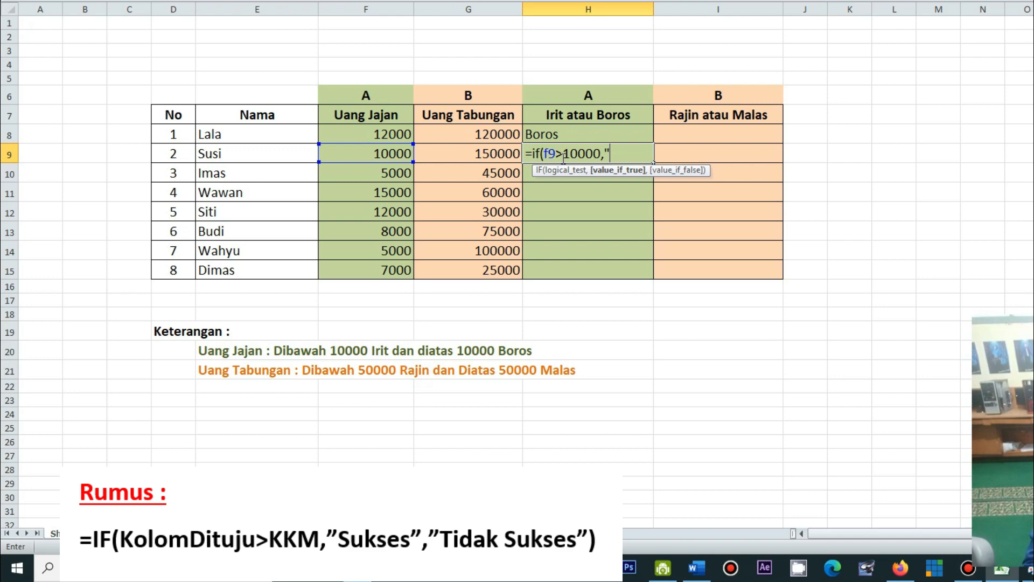
{"action": "type", "text": "Boros\",\"Irti"}
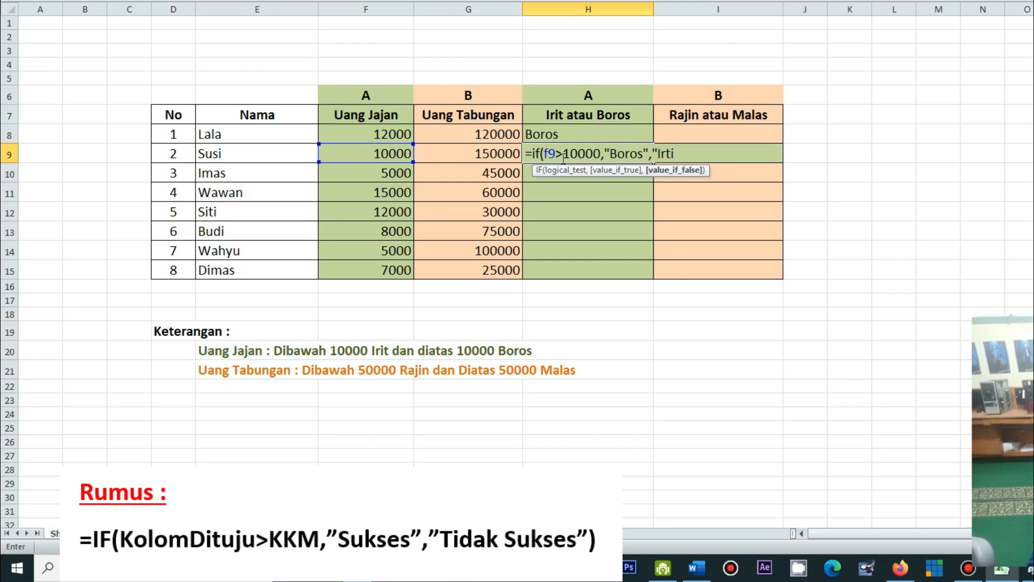
{"action": "key", "text": "BackSpace"}
{"action": "key", "text": "BackSpace"}
{"action": "key", "text": "Return"}
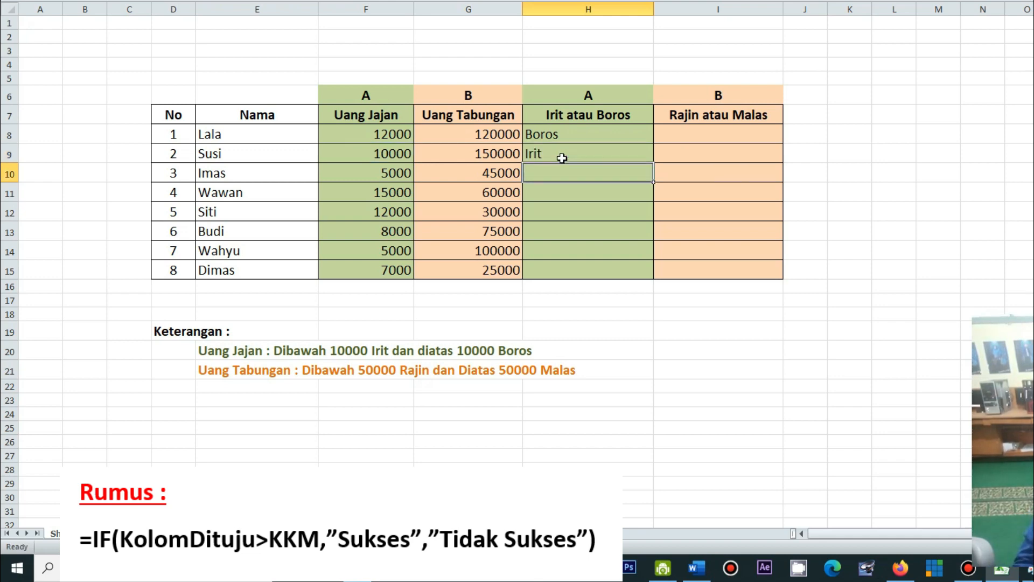
Review the Irit atau Boros cells in rows 9 to 11, and check the Uang Tabungan values against their Keterangan rule
{"action": "left_click", "coordinate": [562, 158]}
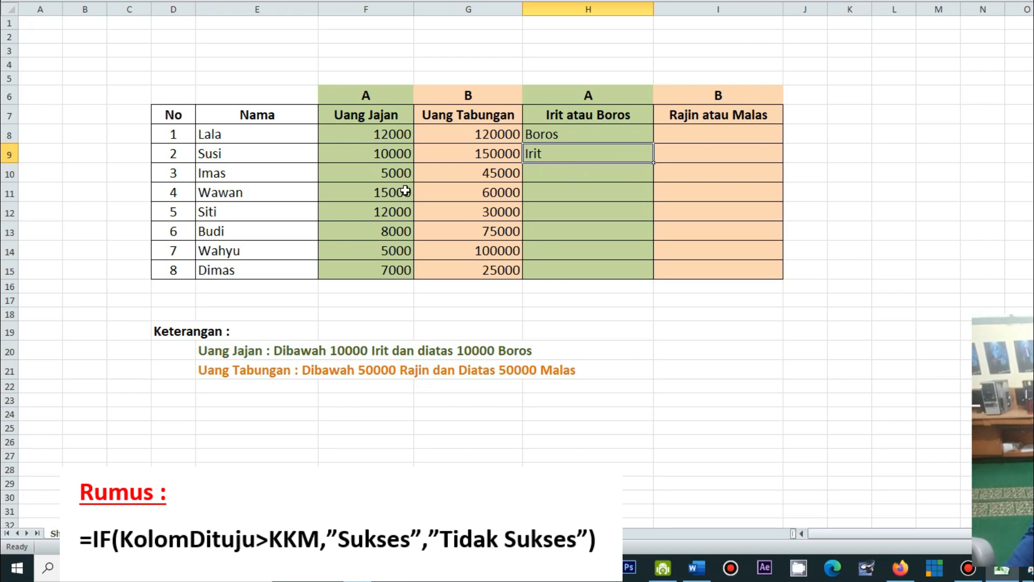
{"action": "left_click", "coordinate": [563, 175]}
{"action": "left_click", "coordinate": [559, 194]}
{"action": "left_click", "coordinate": [565, 156]}
{"action": "left_click", "coordinate": [724, 138]}
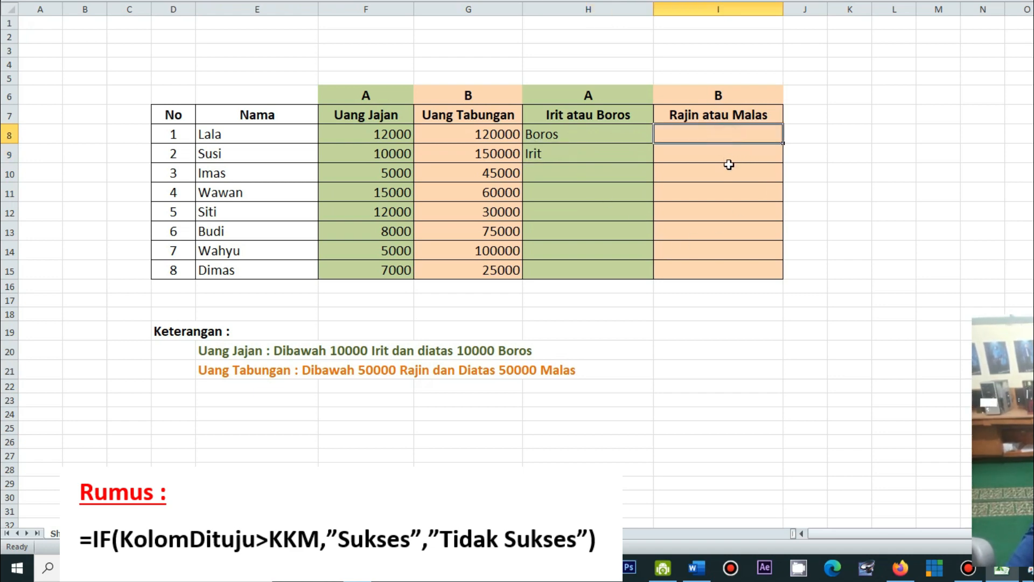
{"action": "mouse_move", "coordinate": [477, 134]}
{"action": "left_mouse_down"}
{"action": "mouse_move", "coordinate": [490, 227]}
{"action": "mouse_move", "coordinate": [485, 204]}
{"action": "left_mouse_up"}
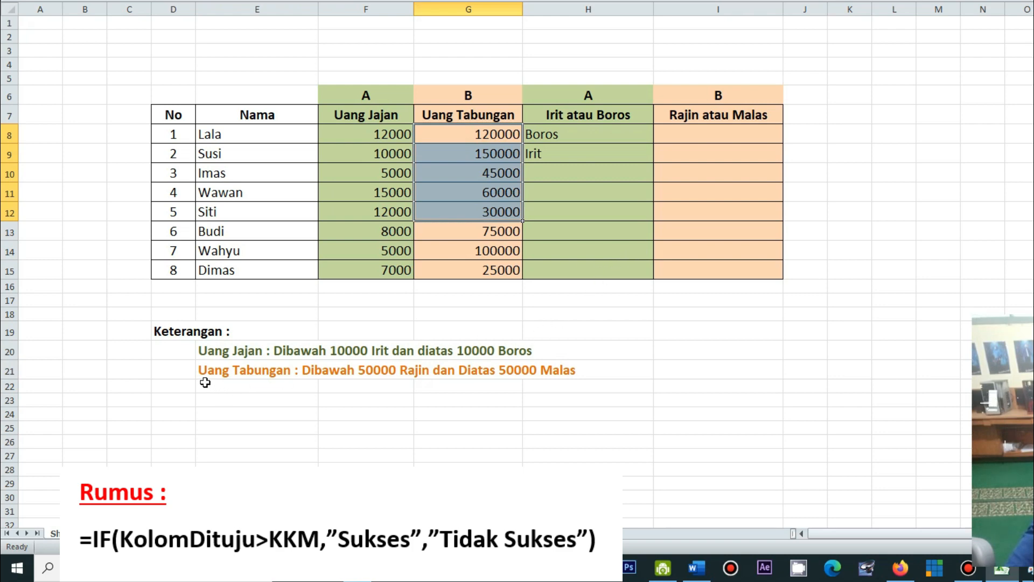
{"action": "left_click_drag", "start_coordinate": [200, 369], "coordinate": [580, 367]}
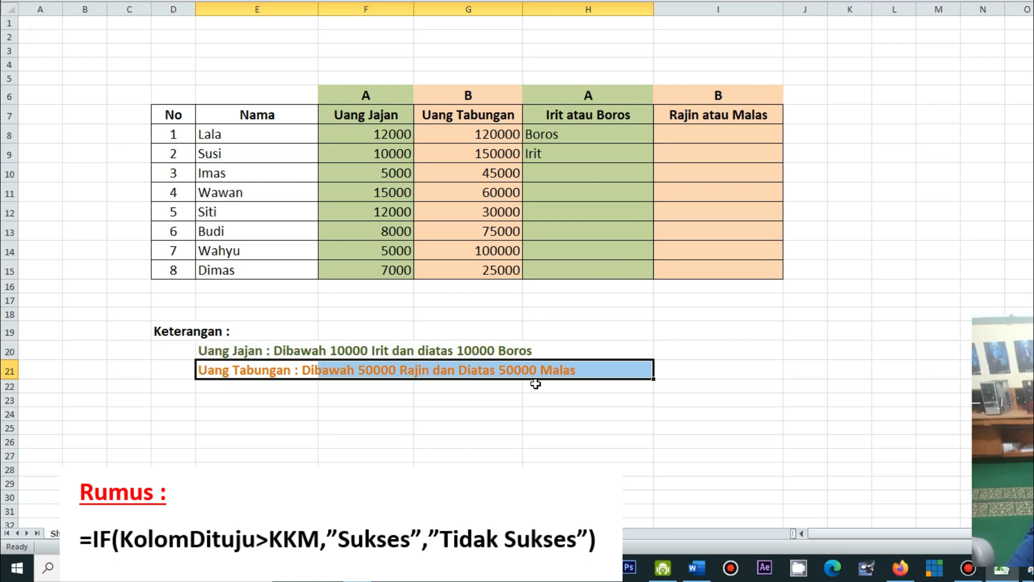
{"action": "left_click", "coordinate": [726, 136]}
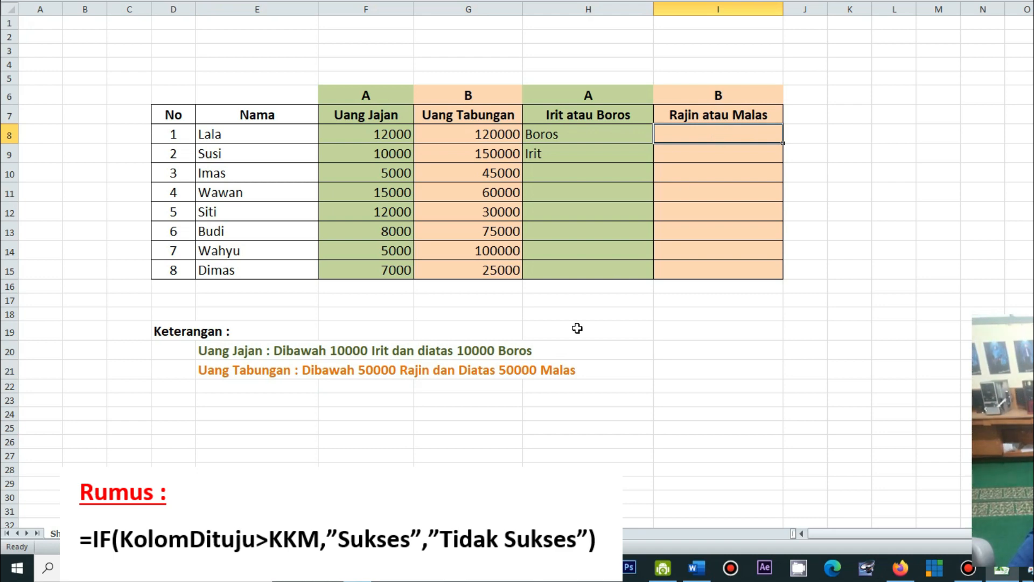
Reword the savings rule in cell E21 as "Uang Tabungan : Diatas 50000 Rajin dan Dibawah 50000 Malas"
{"action": "left_click", "coordinate": [329, 371]}
{"action": "left_click", "coordinate": [209, 373]}
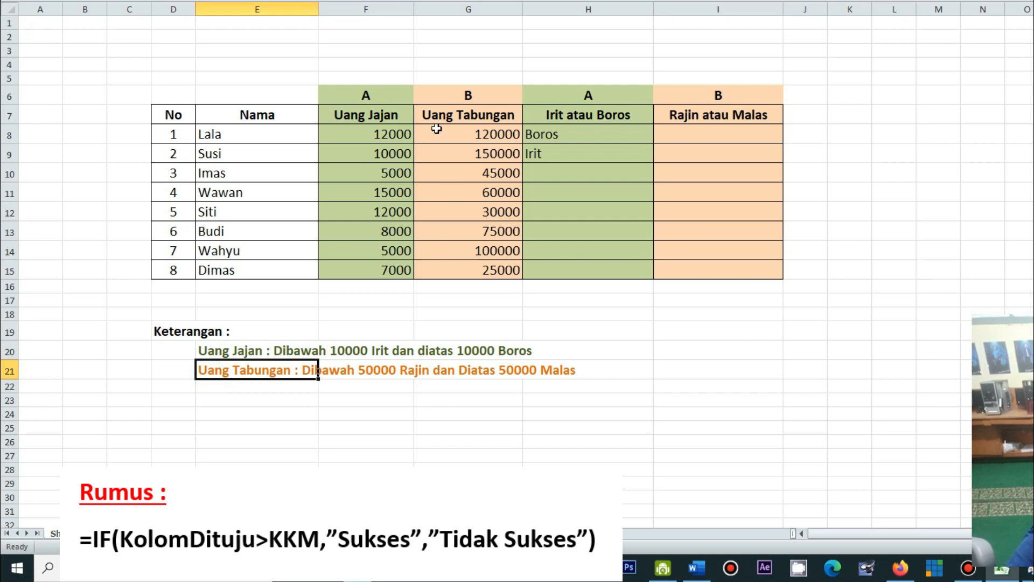
{"action": "left_click", "coordinate": [274, 0]}
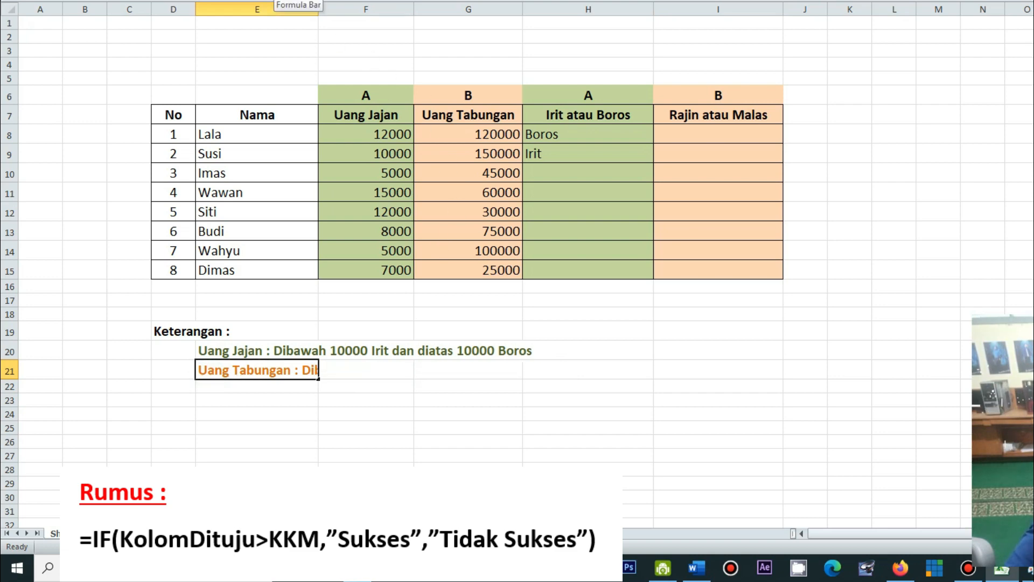
{"action": "type", "text": "atas 5"}
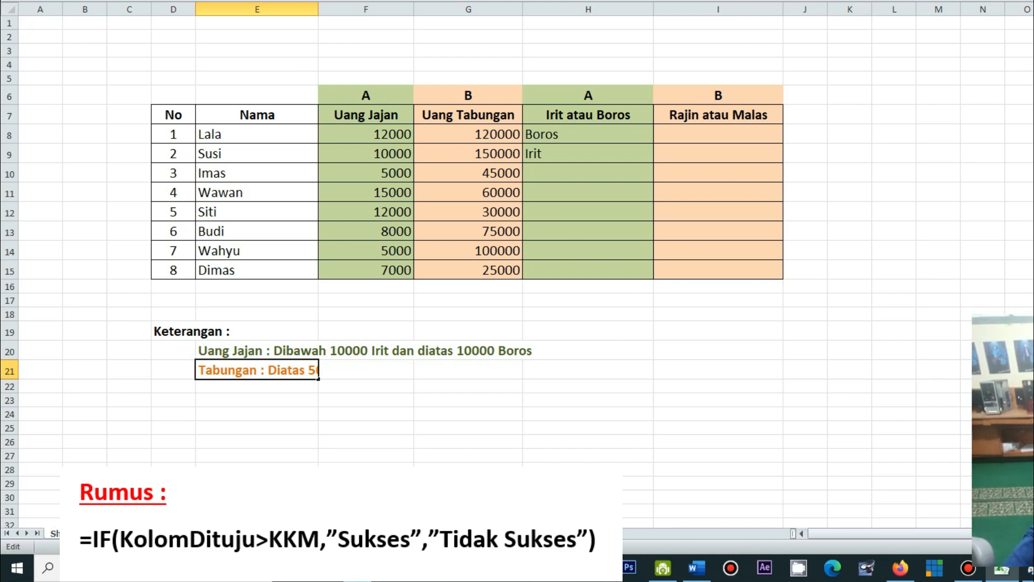
{"action": "type", "text": "bawah"}
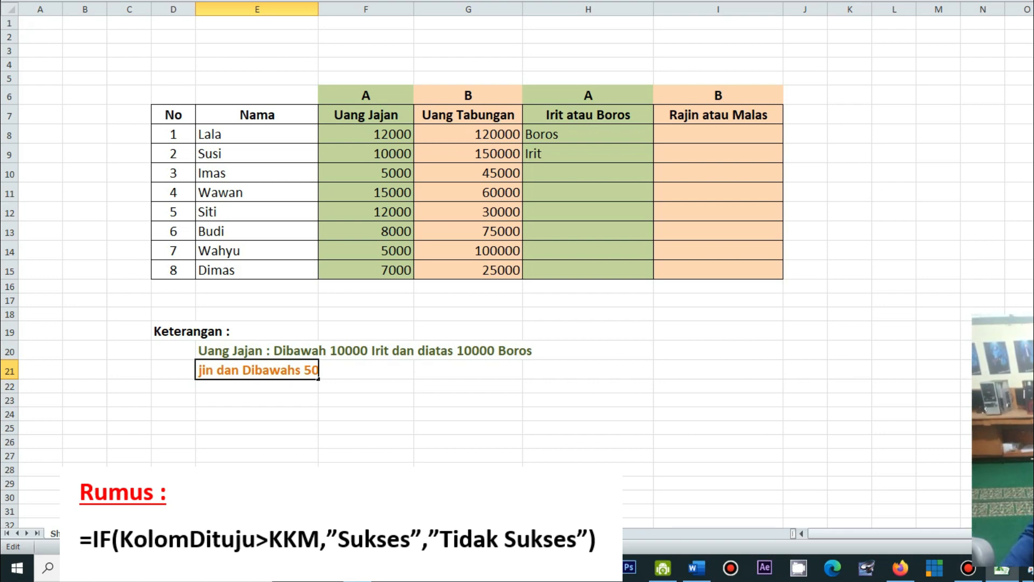
{"action": "key", "text": "Delete"}
{"action": "left_click", "coordinate": [833, 135]}
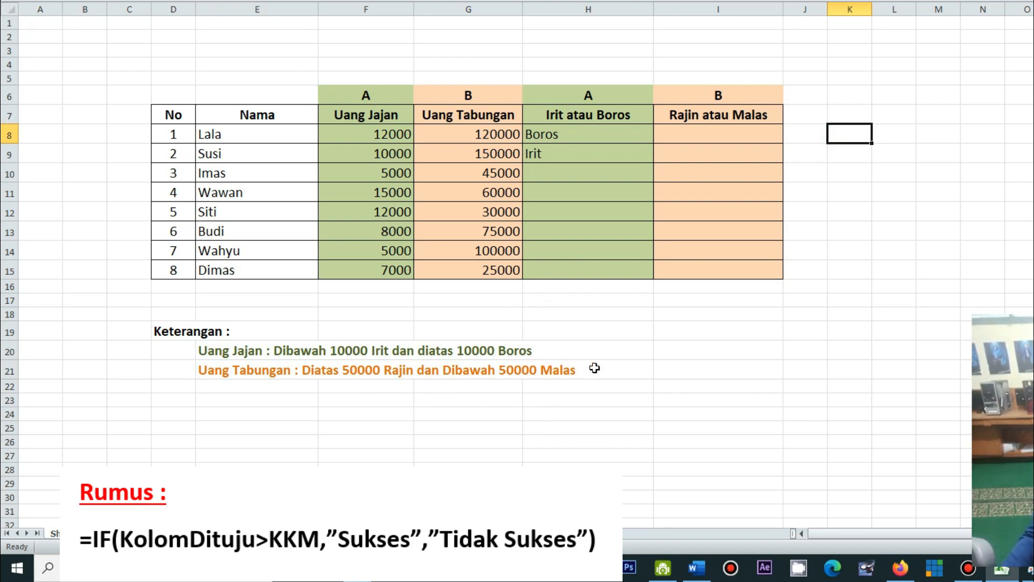
Enter an IF formula in cell I8 with the condition G8>50000 and "Rajin" as the true result
{"action": "left_click", "coordinate": [750, 134]}
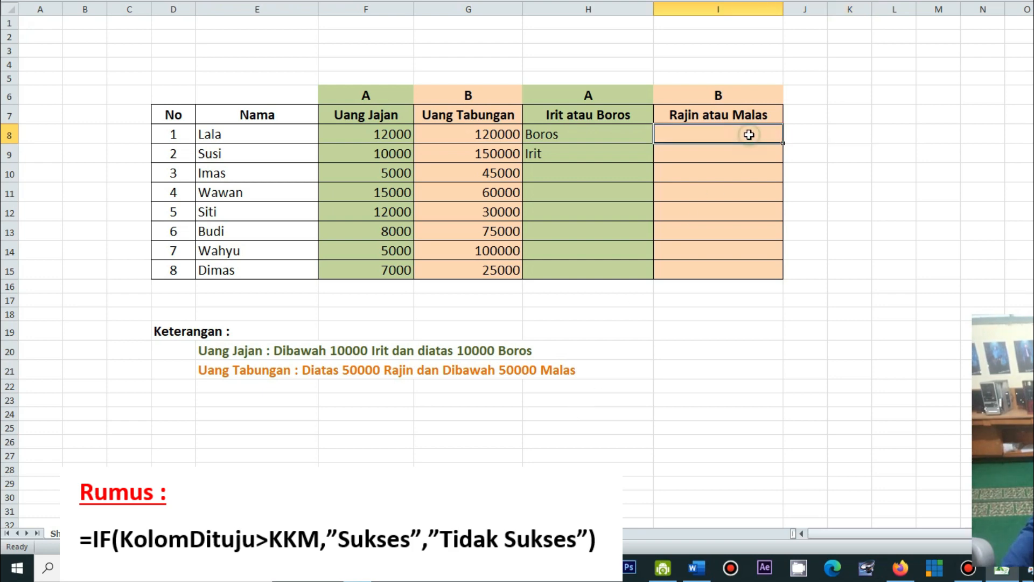
{"action": "type", "text": "="}
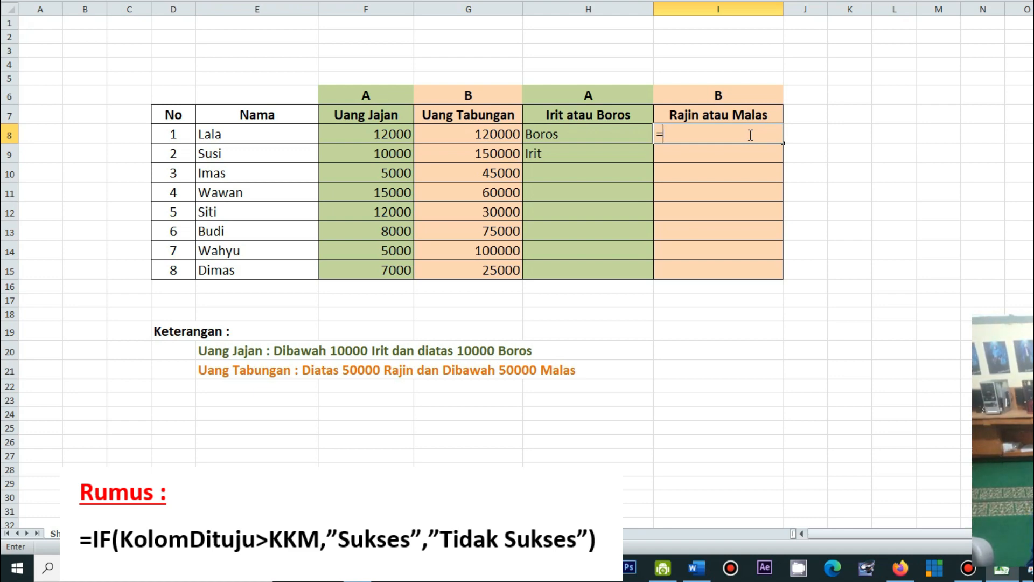
{"action": "type", "text": "if"}
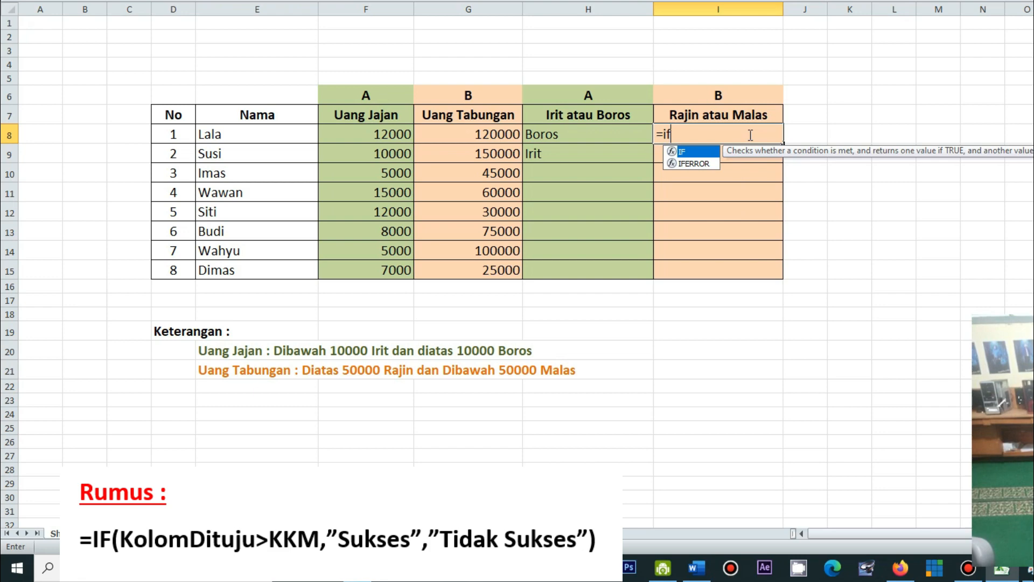
{"action": "type", "text": "("}
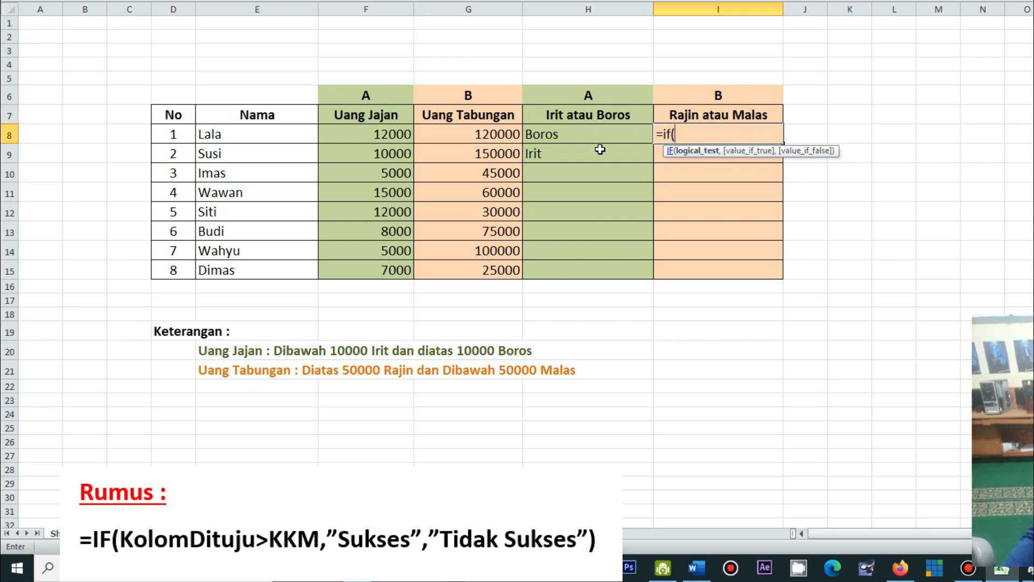
{"action": "left_click", "coordinate": [477, 138]}
{"action": "type", "text": ">50000"}
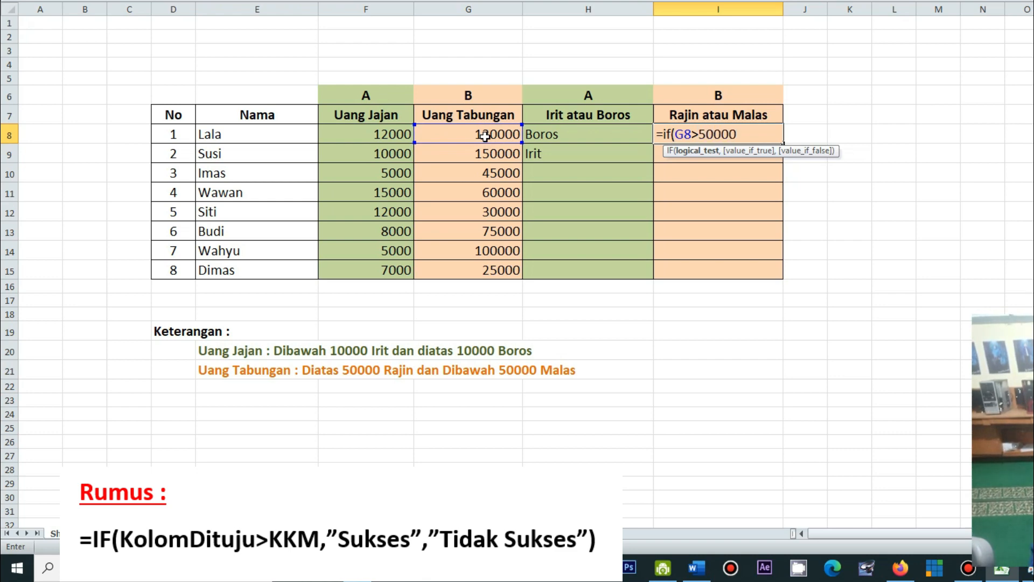
{"action": "type", "text": ","}
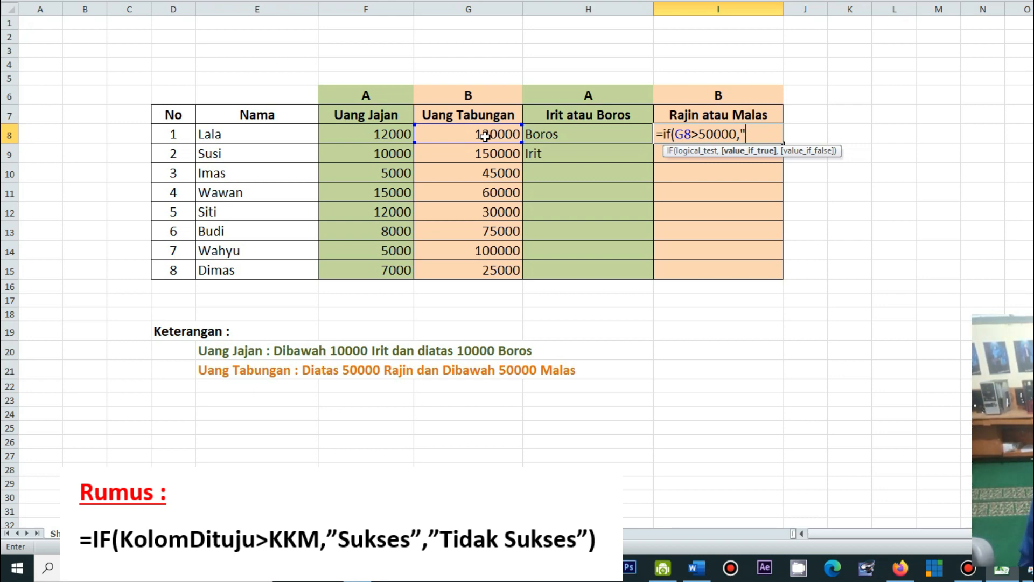
{"action": "type", "text": "\"Rajin"}
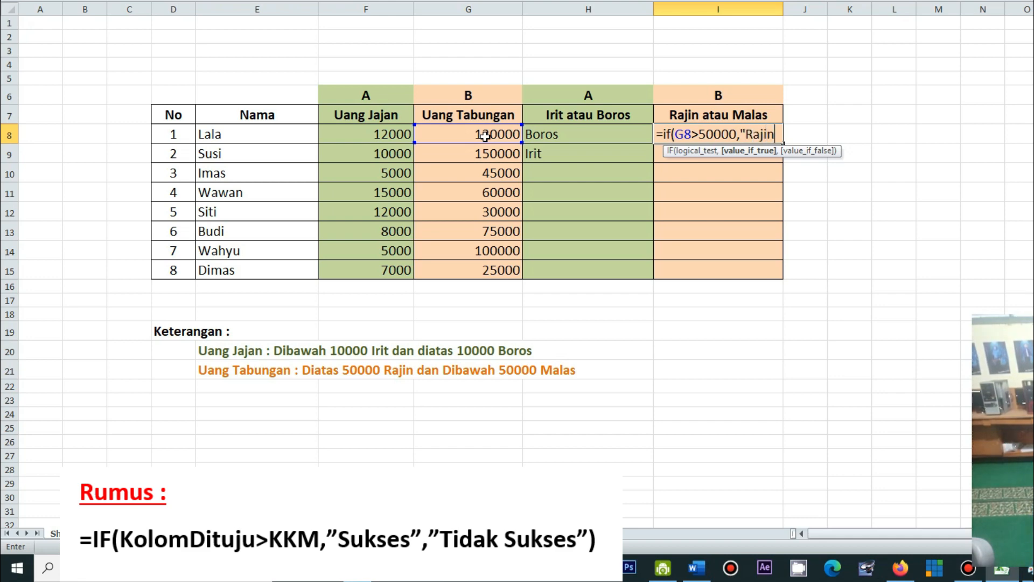
{"action": "type", "text": "\""}
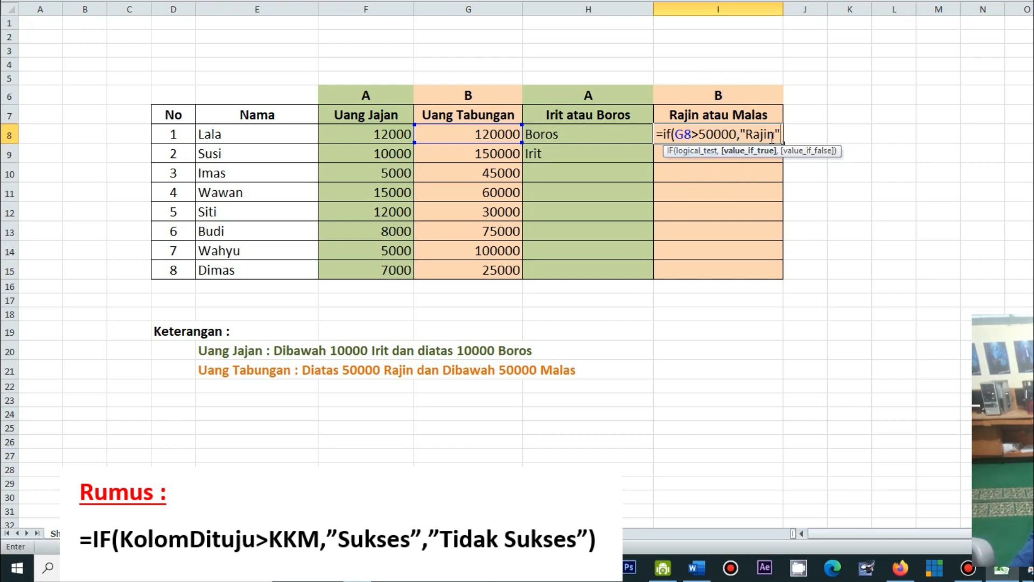
{"action": "type", "text": ","}
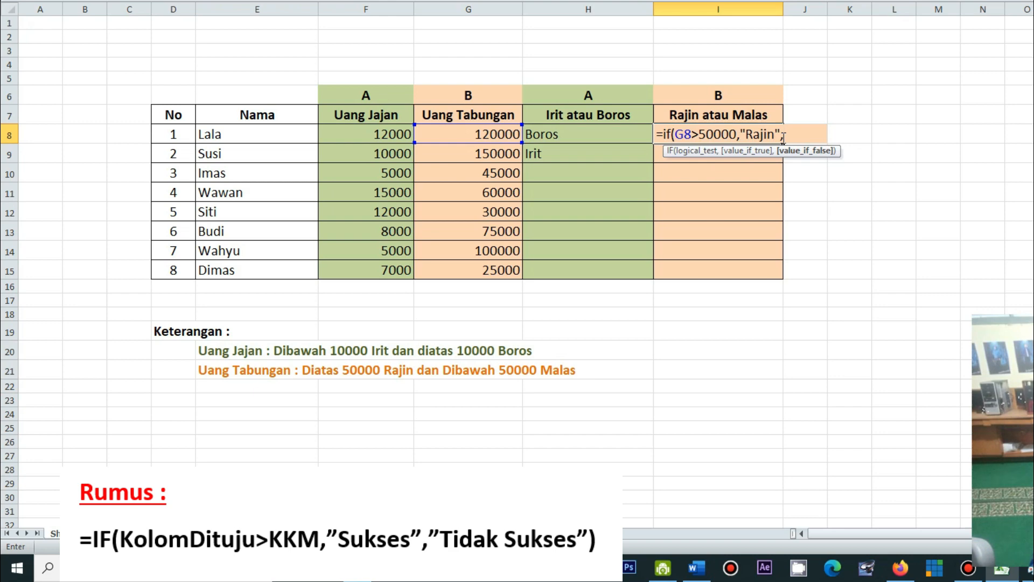
{"action": "key", "text": "shift+Return"}
Add "Malas" as the false result so the I8 formula reads =IF(G8>50000,"Rajin","Malas")
{"action": "left_click", "coordinate": [770, 136]}
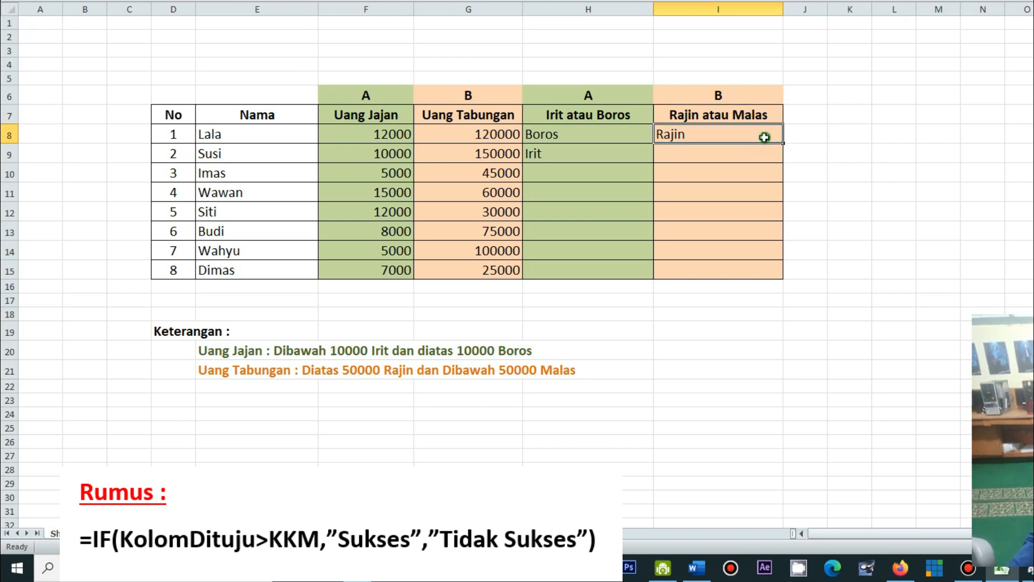
{"action": "key", "text": "F2"}
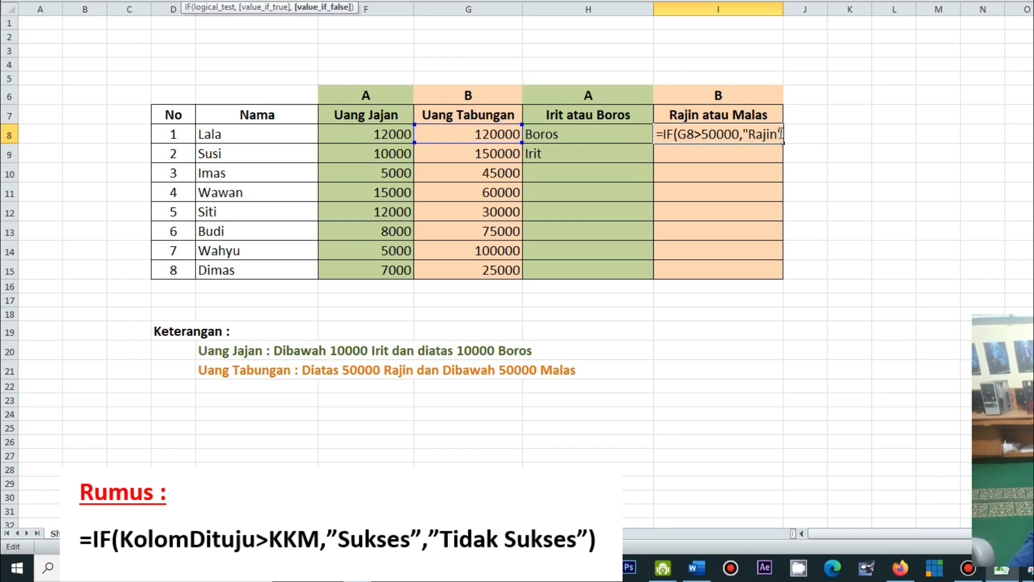
{"action": "type", "text": ",)"}
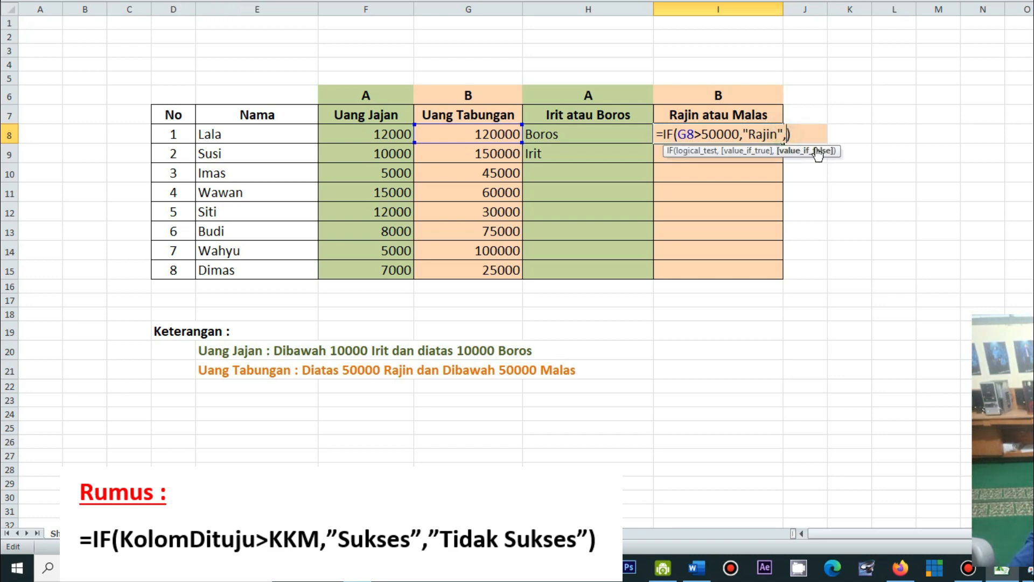
{"action": "type", "text": "\""}
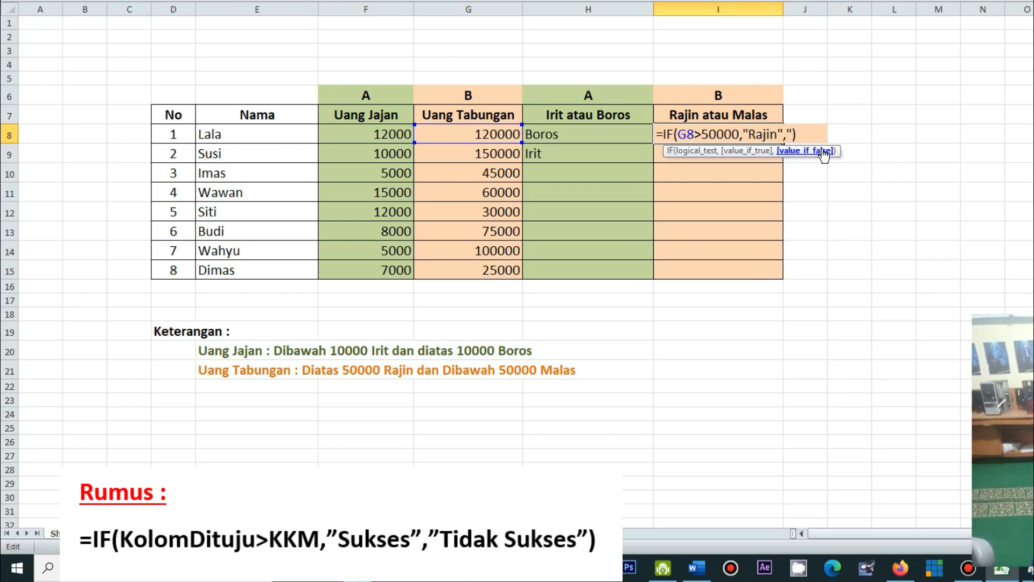
{"action": "type", "text": "Ml"}
{"action": "key", "text": "BackSpace"}
{"action": "type", "text": "alas\""}
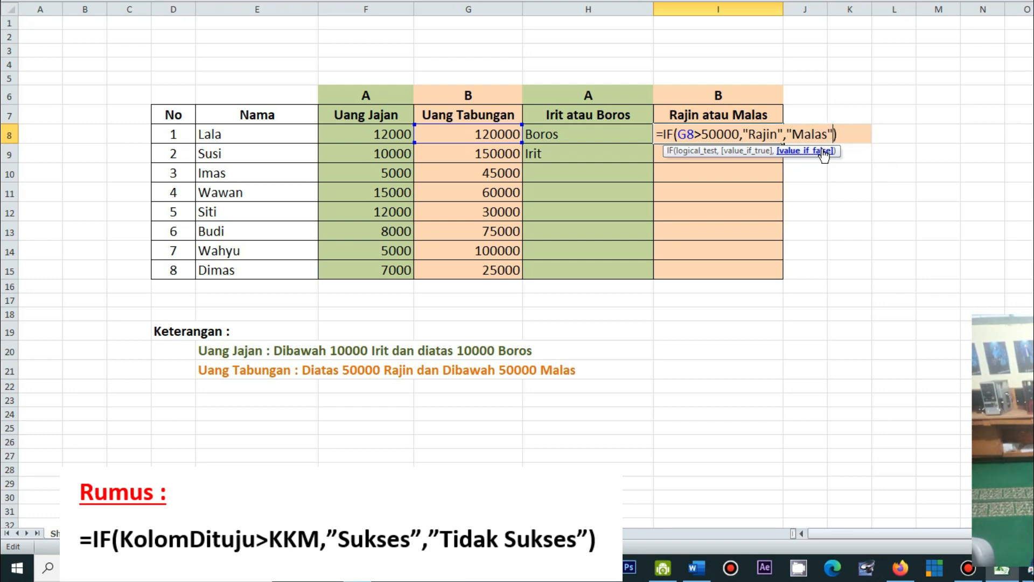
{"action": "key", "text": "Return"}
Review the I8 result and the remaining Rajin atau Malas cells, and select the whole table area D4:I16
{"action": "left_click", "coordinate": [723, 138]}
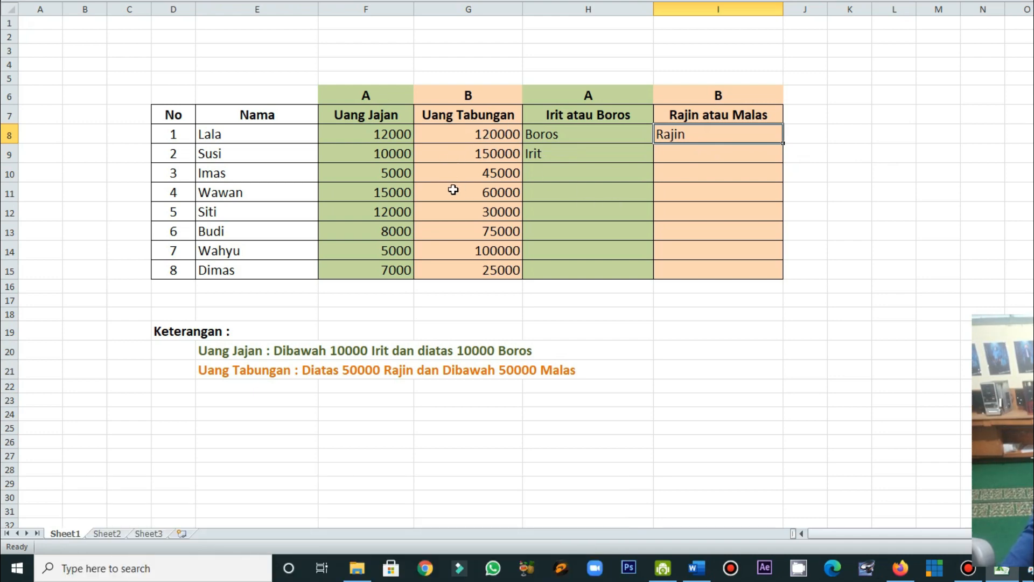
{"action": "left_click", "coordinate": [689, 173]}
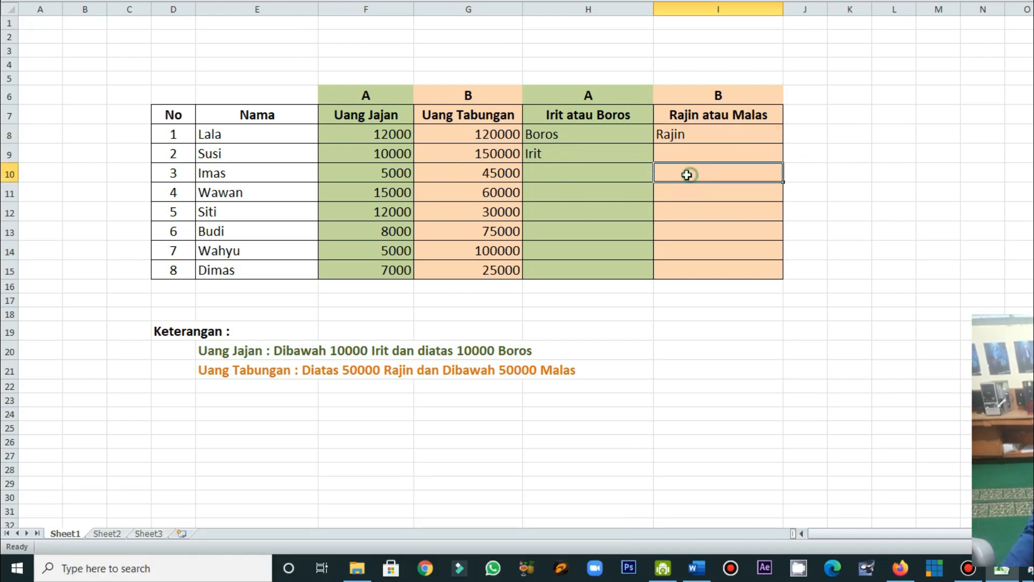
{"action": "left_click", "coordinate": [690, 212]}
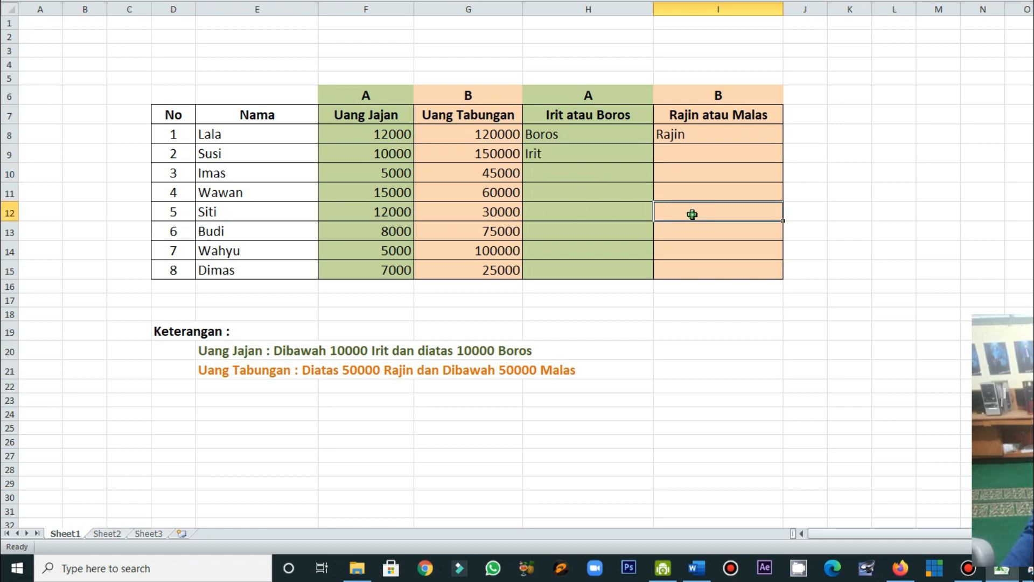
{"action": "left_click", "coordinate": [676, 272]}
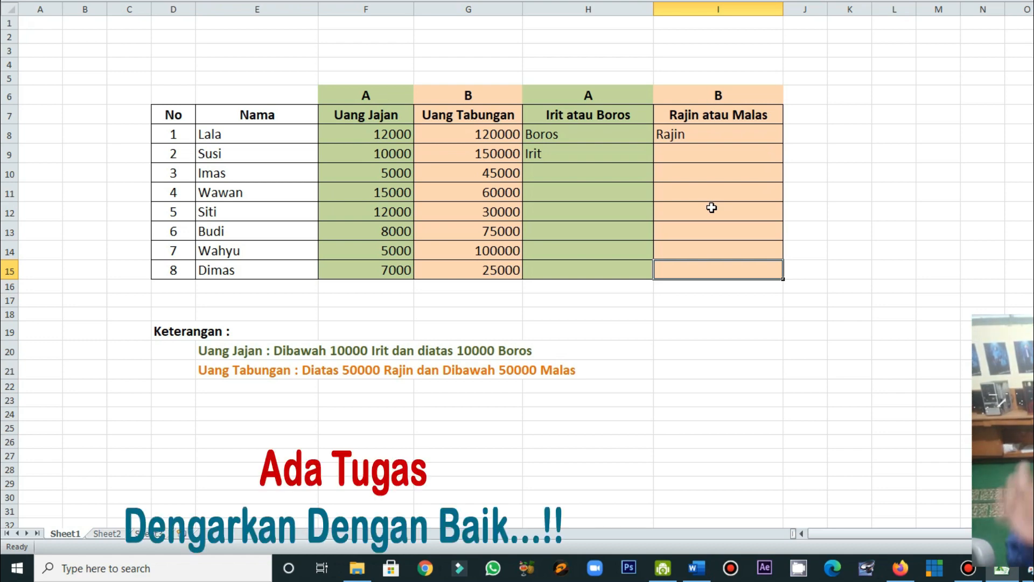
{"action": "left_click_drag", "start_coordinate": [183, 65], "coordinate": [764, 286]}
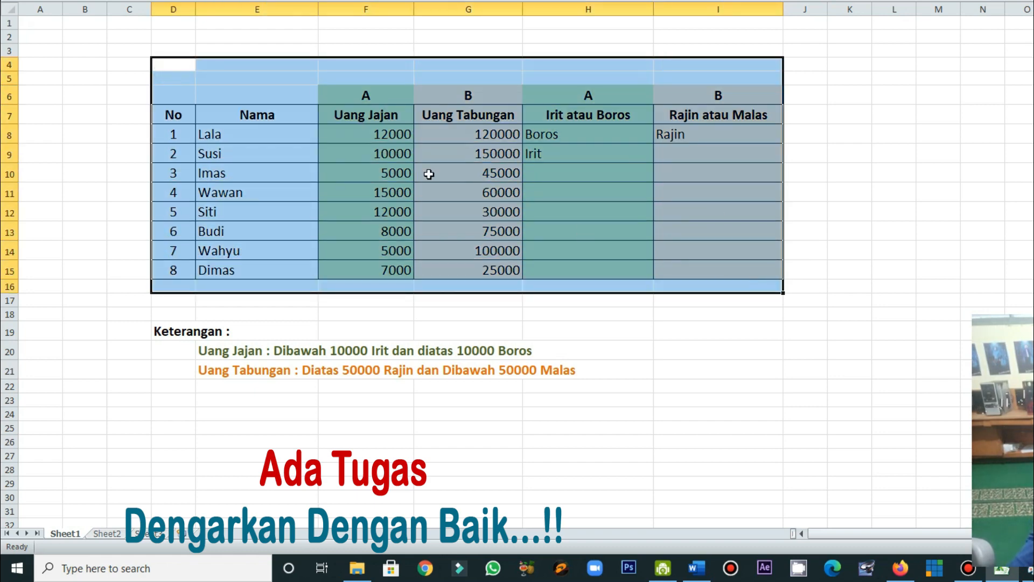